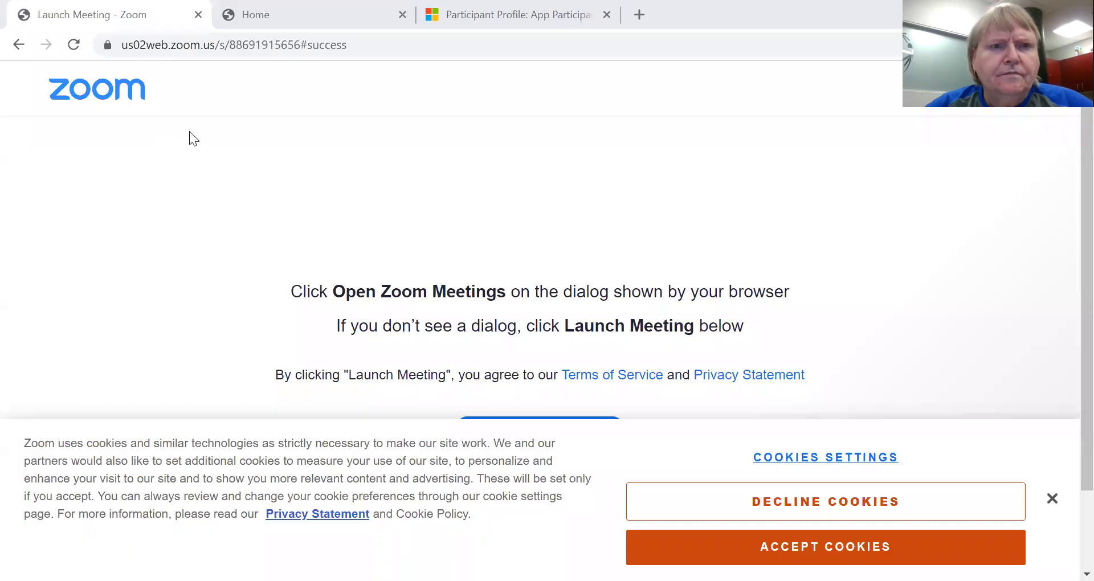
{"action": "left_click", "coordinate": [319, 26]}
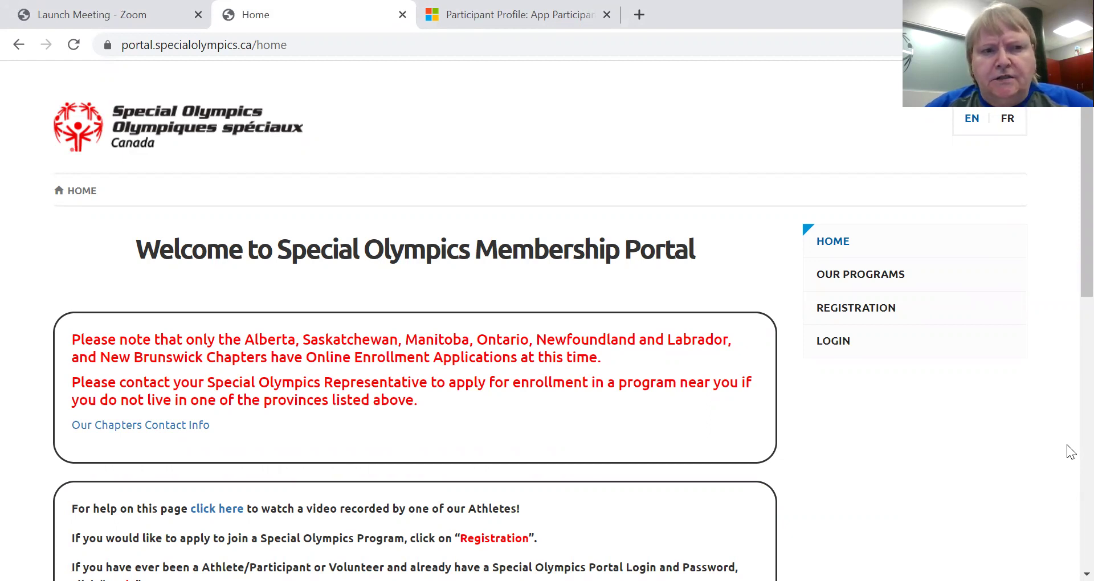
{"action": "scroll", "coordinate": [1068, 451], "scroll_direction": "down", "scroll_amount": 1}
{"action": "scroll", "coordinate": [1066, 444], "scroll_direction": "down", "scroll_amount": 1}
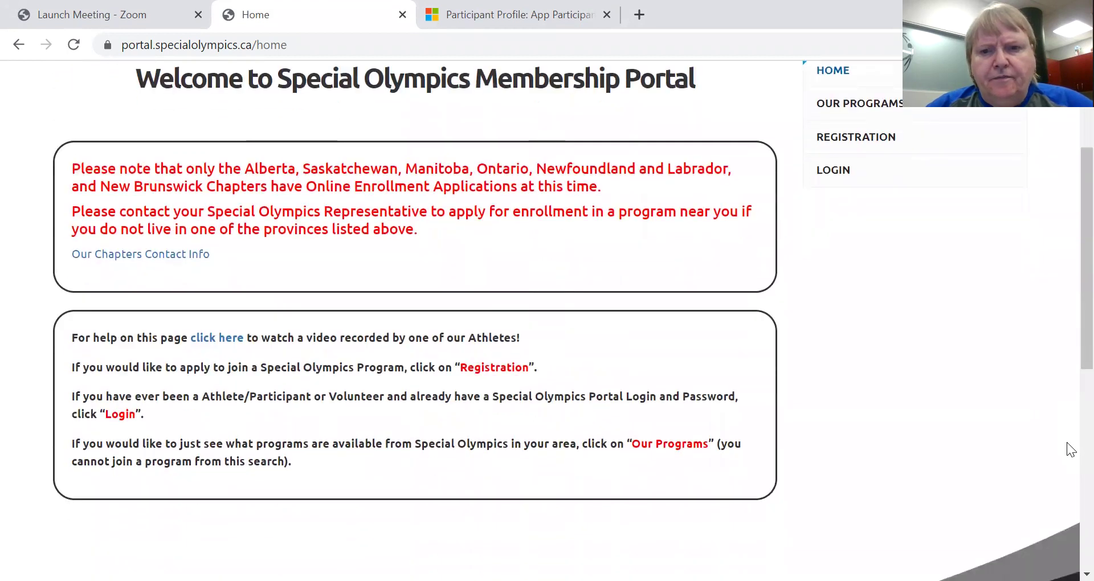
Go to the portal's Log in page and read through its password-rules notice.
{"action": "left_click", "coordinate": [832, 171]}
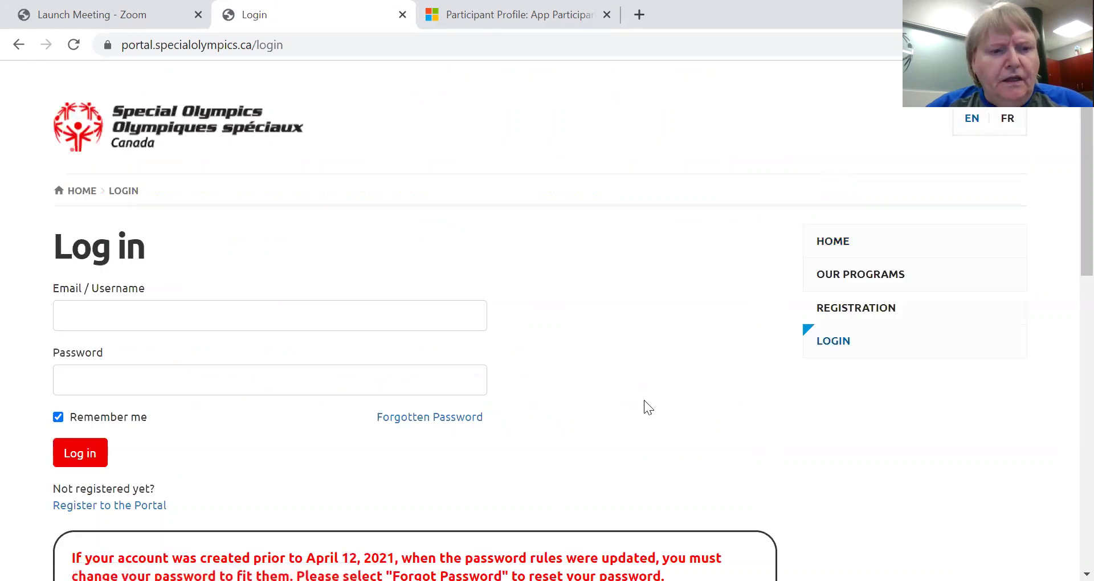
{"action": "scroll", "coordinate": [649, 413], "scroll_direction": "down", "scroll_amount": 3}
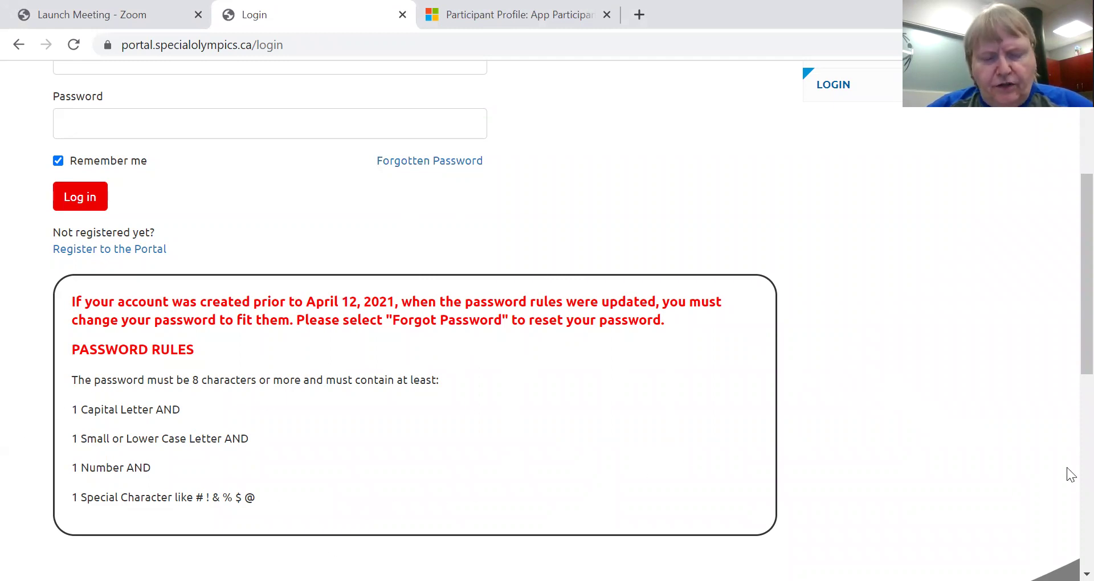
{"action": "scroll", "coordinate": [1066, 468], "scroll_direction": "up", "scroll_amount": 3}
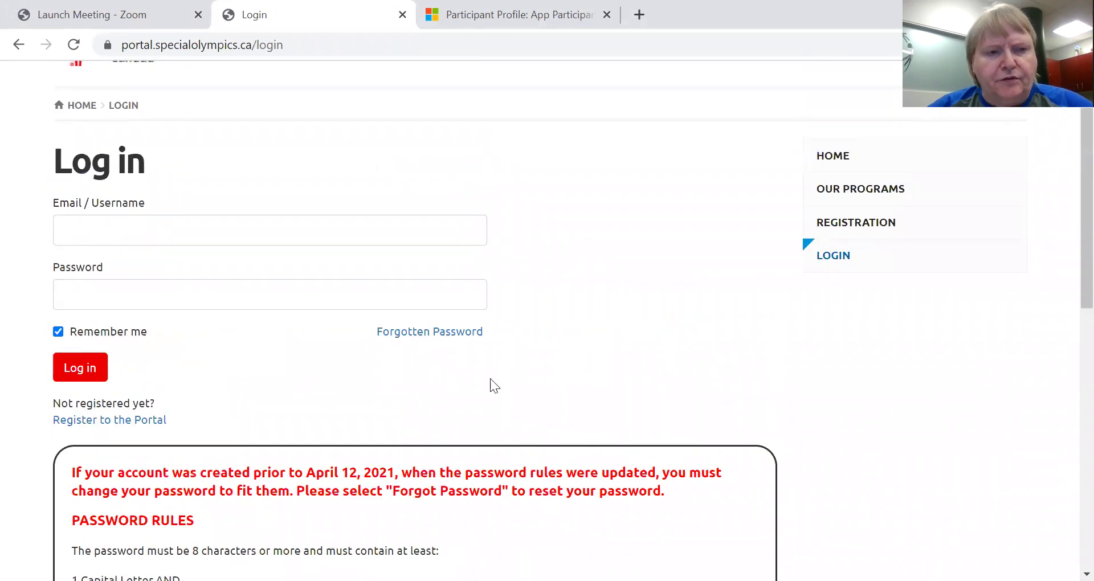
Log in using the autofilled saved account email and the account password.
{"action": "left_click", "coordinate": [73, 230]}
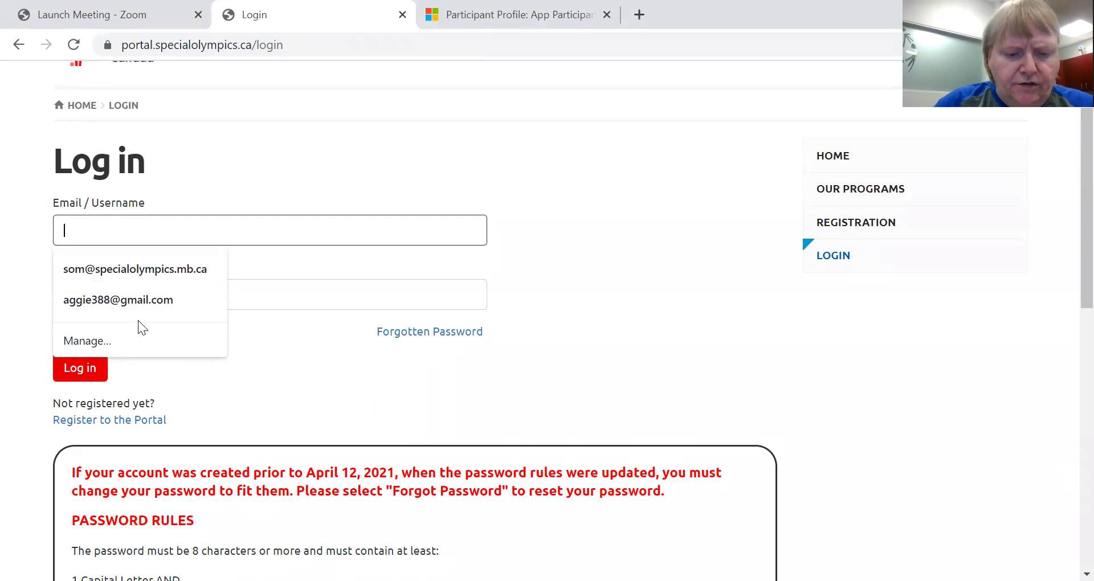
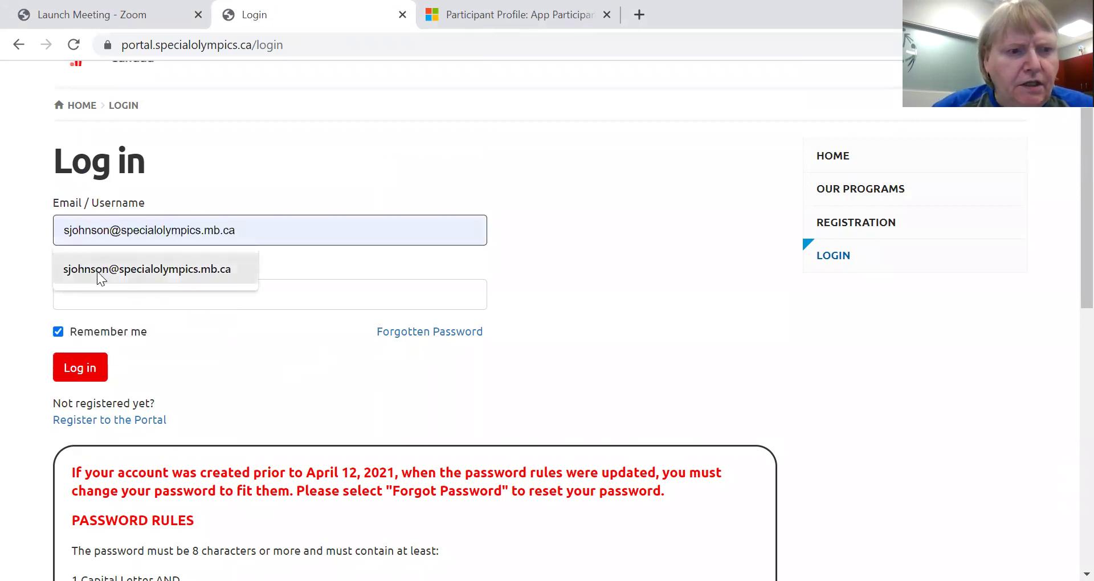
{"action": "left_click", "coordinate": [100, 273]}
{"action": "left_click", "coordinate": [84, 289]}
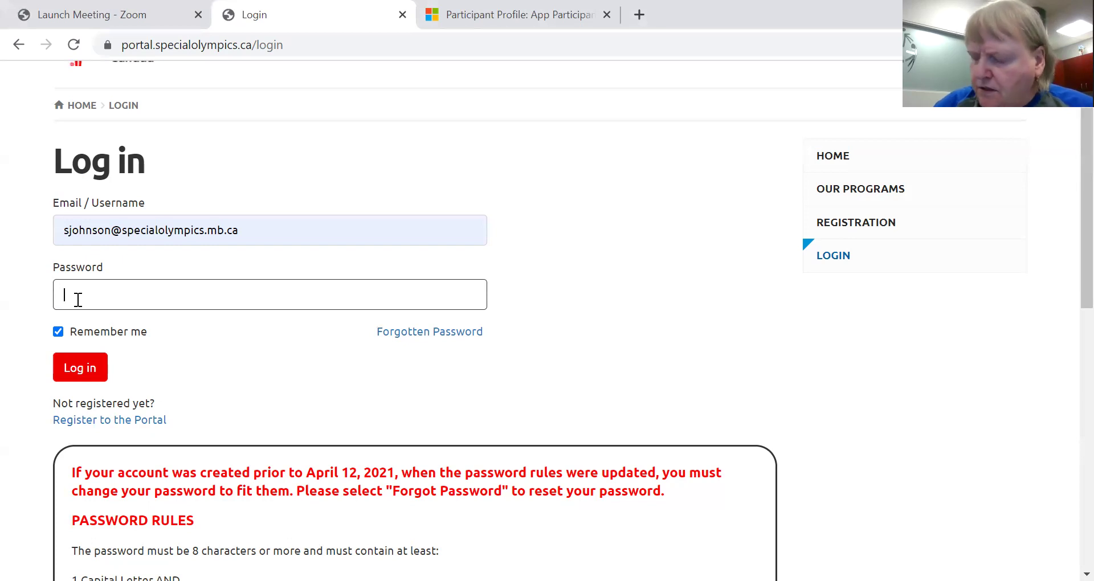
{"action": "type", "text": "••••••"}
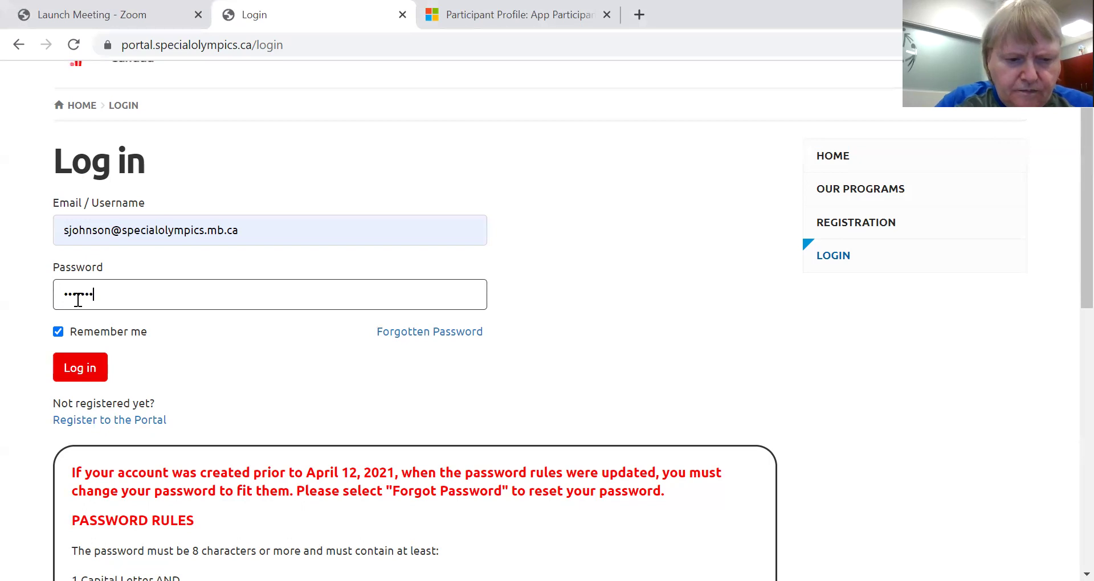
{"action": "type", "text": "••"}
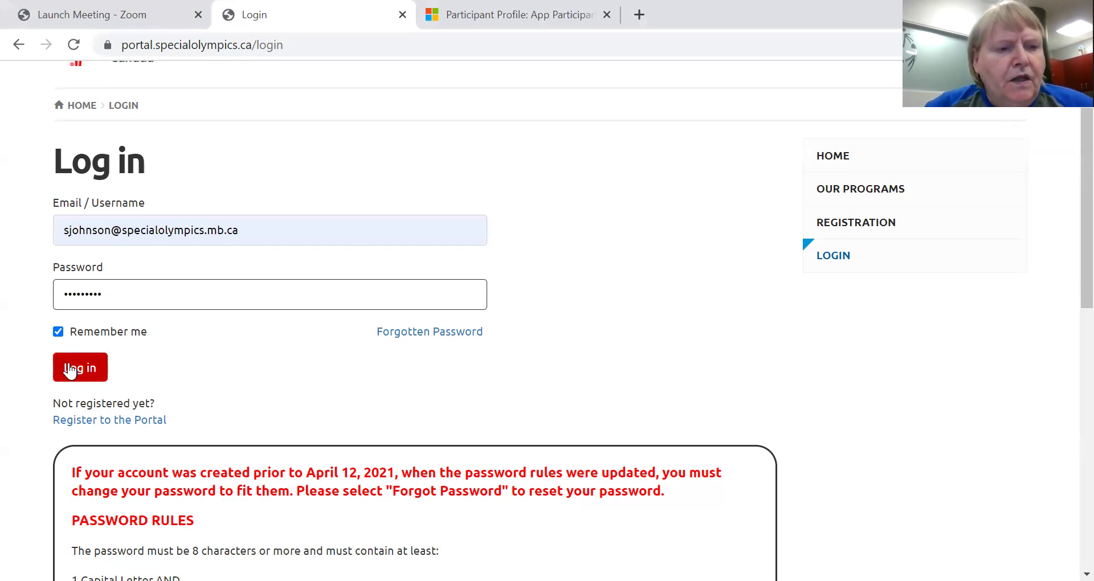
{"action": "left_click", "coordinate": [80, 369]}
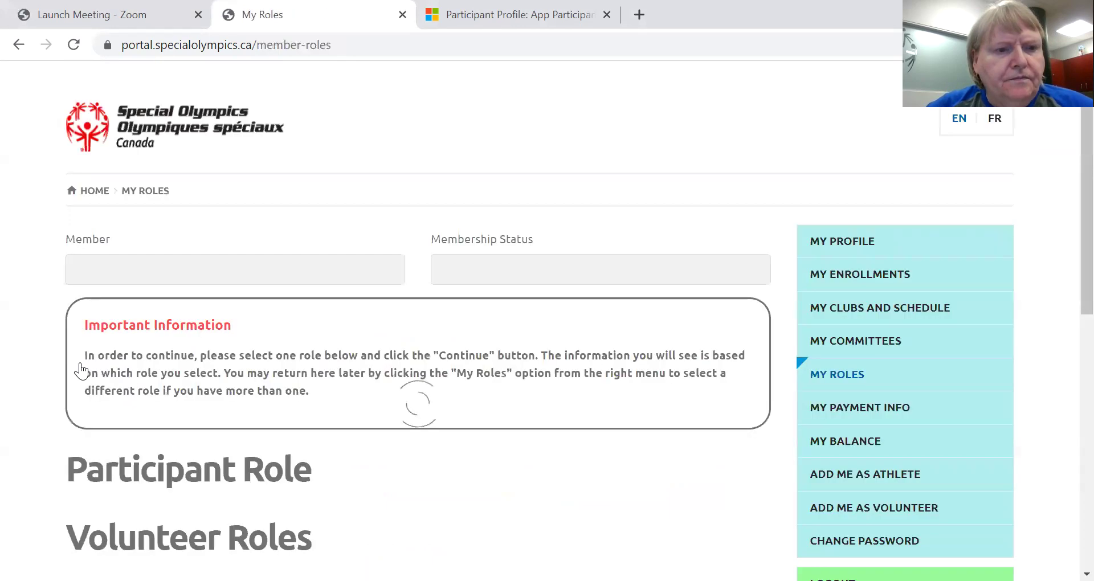
Scroll through My Roles to check the Active membership and Coronation Comets participant role.
{"action": "scroll", "coordinate": [541, 356], "scroll_direction": "down", "scroll_amount": 3}
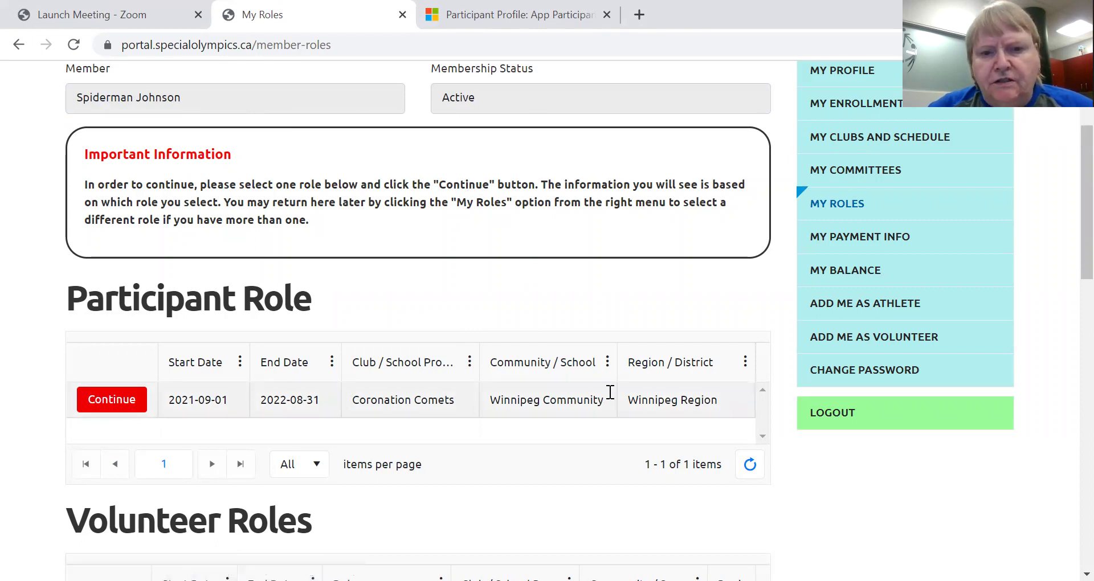
{"action": "scroll", "coordinate": [604, 386], "scroll_direction": "down", "scroll_amount": 2}
{"action": "scroll", "coordinate": [603, 387], "scroll_direction": "up", "scroll_amount": 1}
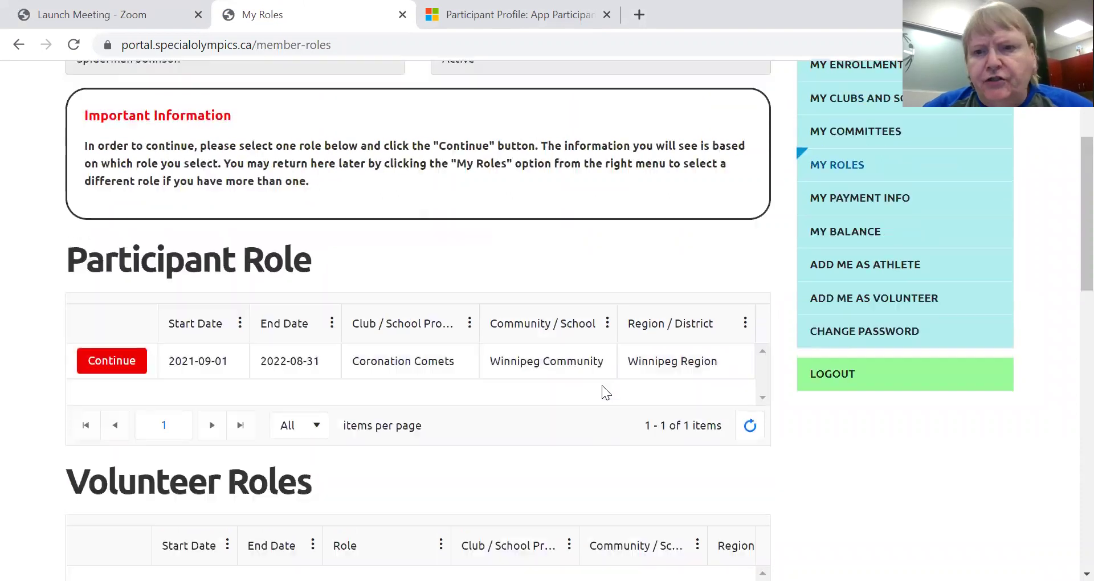
{"action": "scroll", "coordinate": [602, 385], "scroll_direction": "up", "scroll_amount": 4}
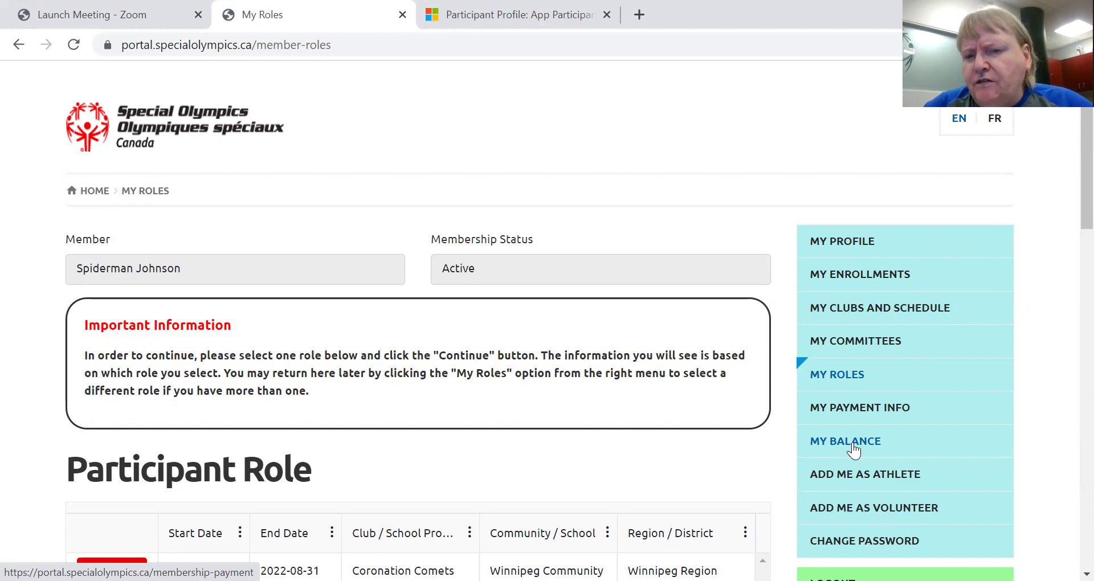
Start Add Me as Athlete with guardianship Yes and proceed to the Self Program Waiver page.
{"action": "left_click", "coordinate": [854, 476]}
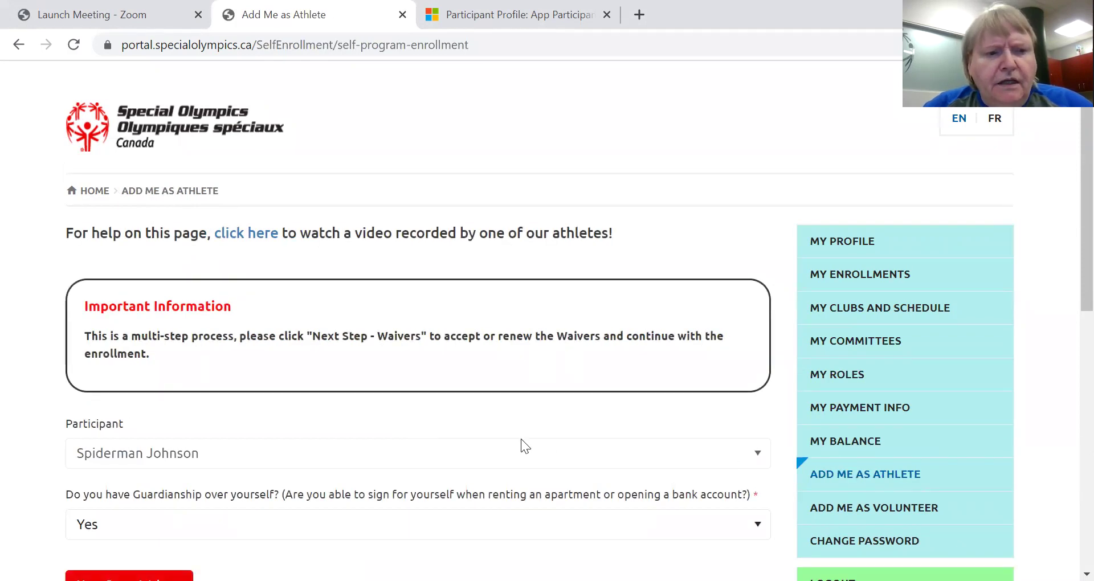
{"action": "scroll", "coordinate": [520, 439], "scroll_direction": "down", "scroll_amount": 2}
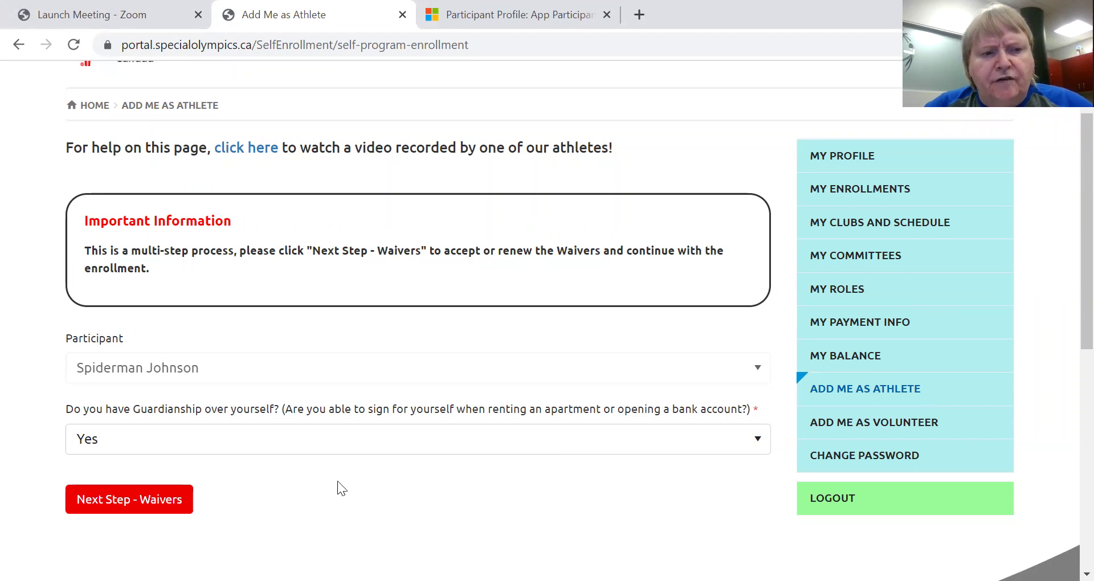
{"action": "left_click", "coordinate": [174, 513]}
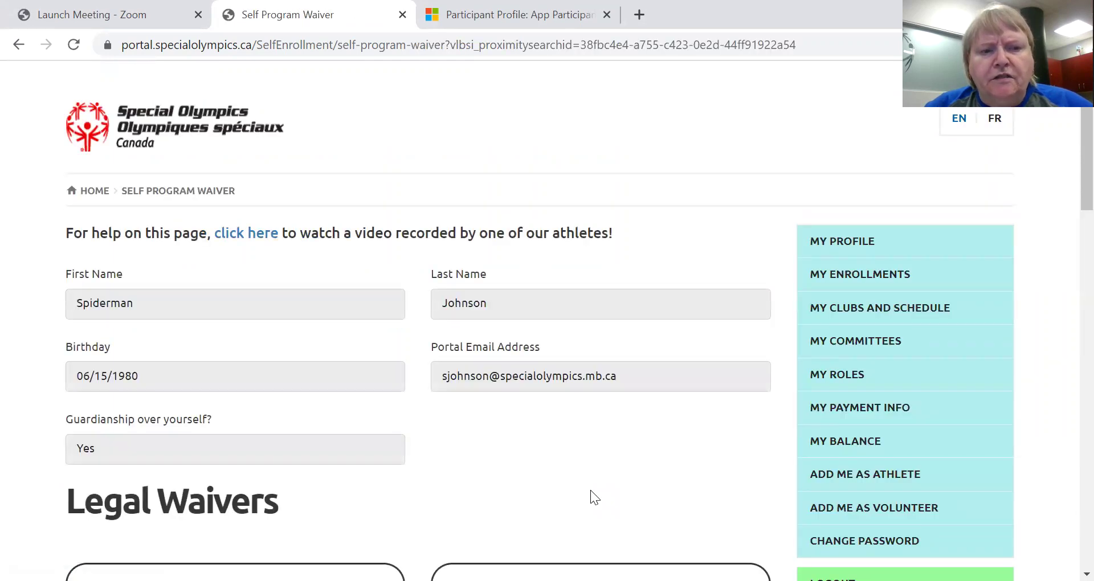
Read through the waiver page and advance to the Self Program Proximity Search.
{"action": "scroll", "coordinate": [590, 497], "scroll_direction": "down", "scroll_amount": 5}
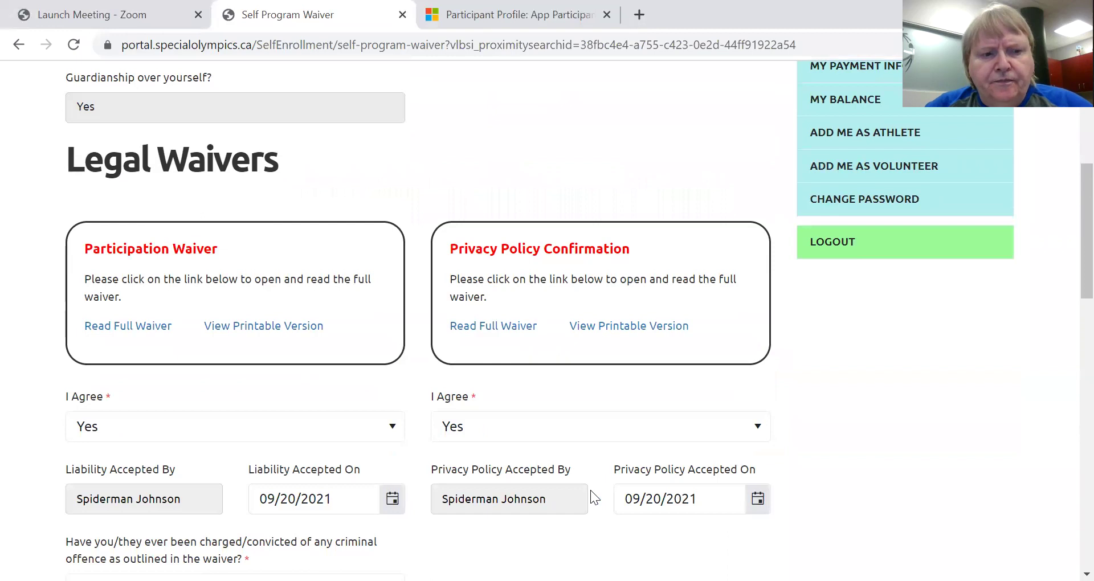
{"action": "scroll", "coordinate": [591, 490], "scroll_direction": "down", "scroll_amount": 4}
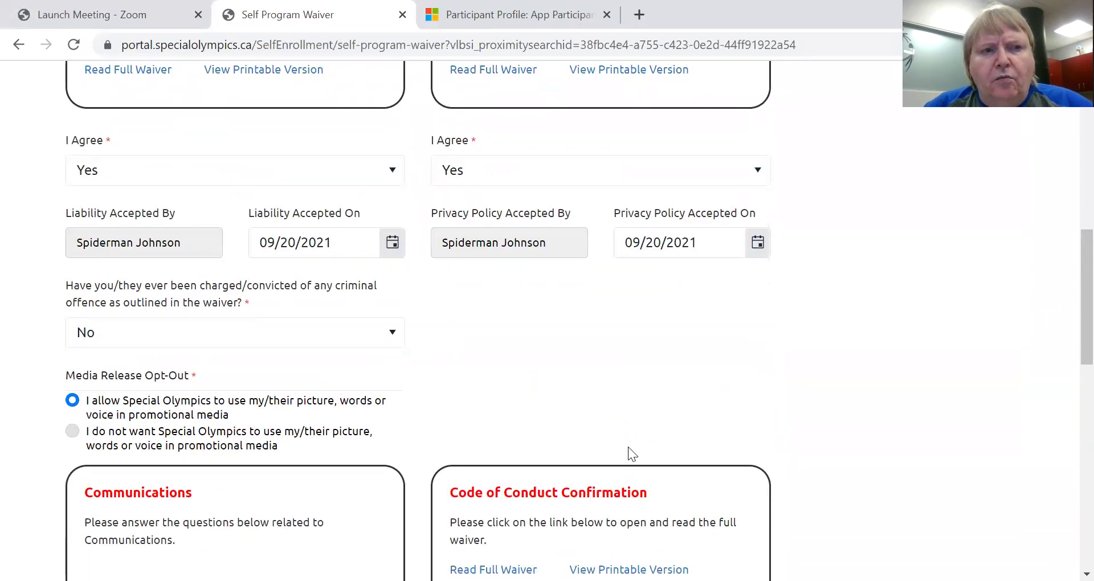
{"action": "scroll", "coordinate": [628, 446], "scroll_direction": "up", "scroll_amount": 3}
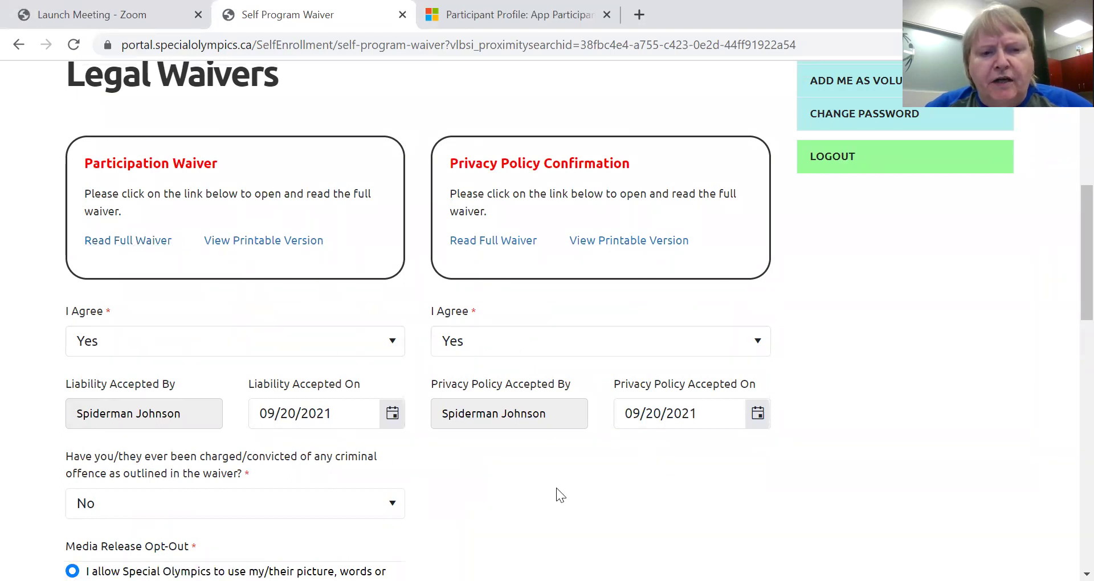
{"action": "scroll", "coordinate": [556, 488], "scroll_direction": "down", "scroll_amount": 7}
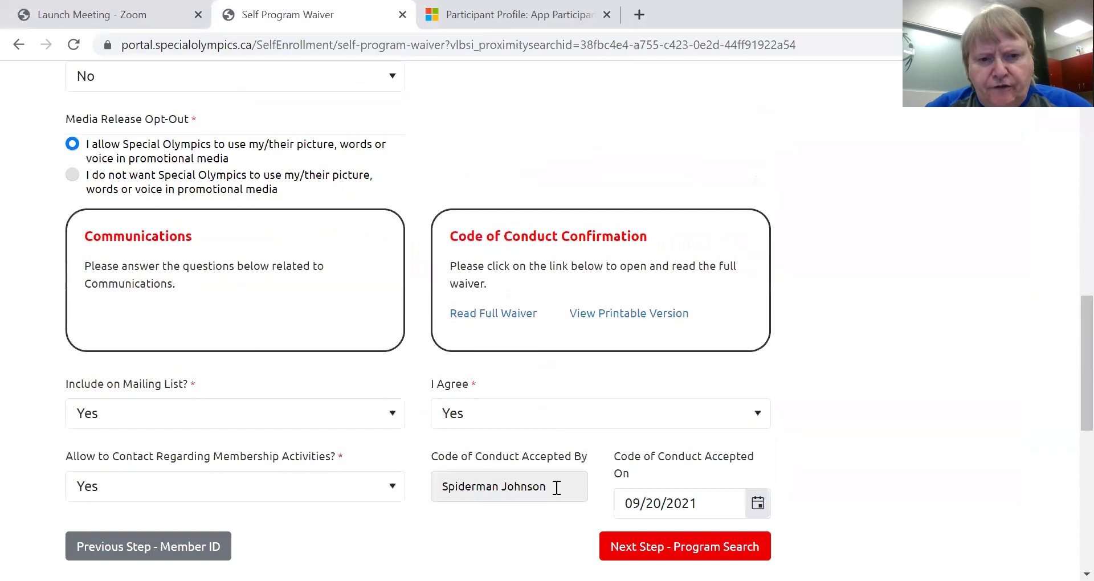
{"action": "scroll", "coordinate": [556, 488], "scroll_direction": "down", "scroll_amount": 2}
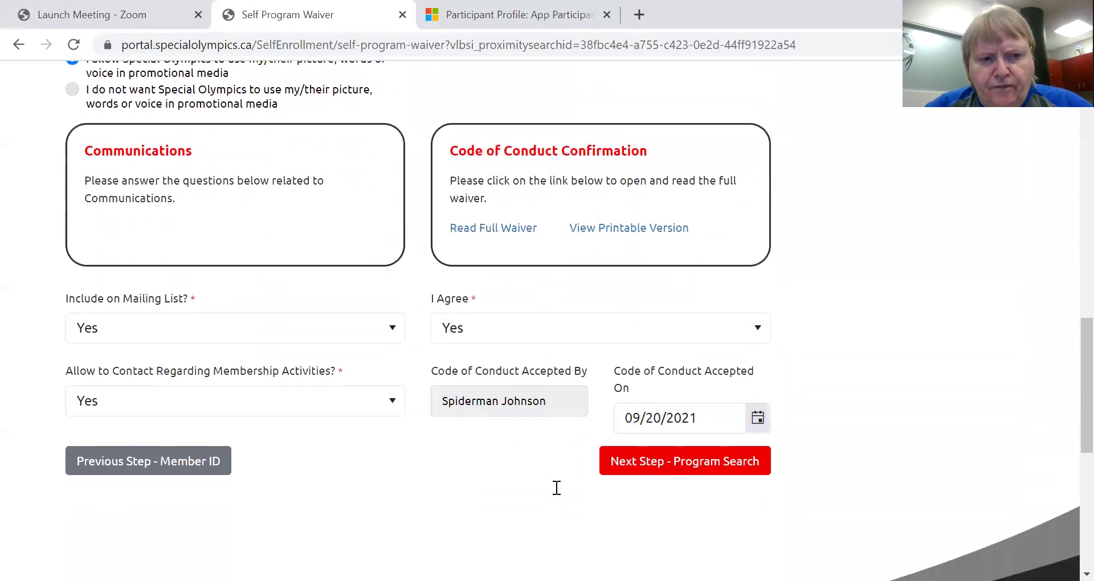
{"action": "left_click", "coordinate": [671, 467]}
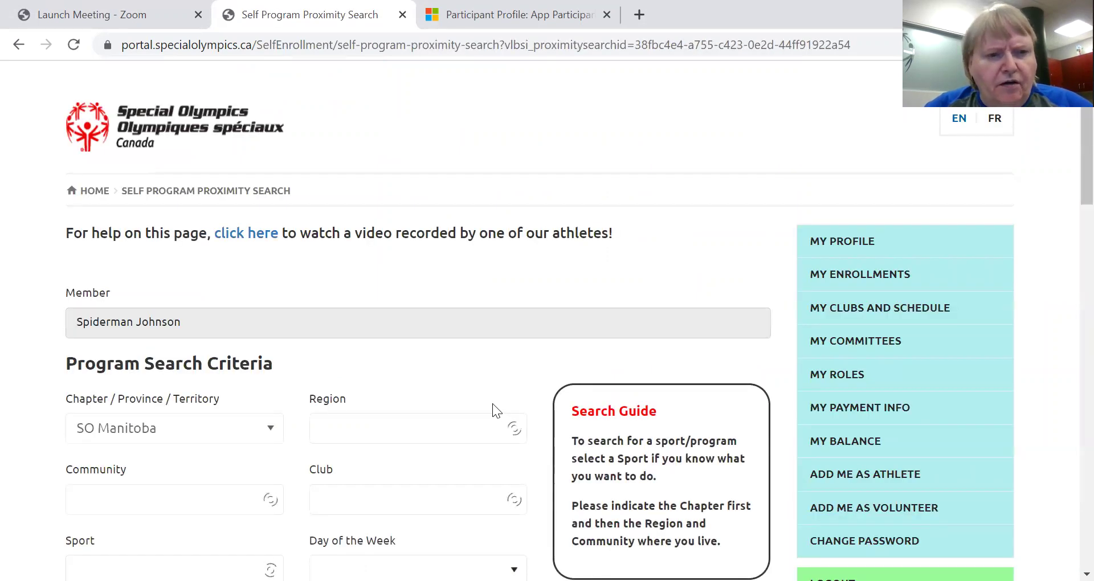
Pick 'Bowling - 5 pin' as the sport for the SO Manitoba program search.
{"action": "scroll", "coordinate": [561, 359], "scroll_direction": "down", "scroll_amount": 3}
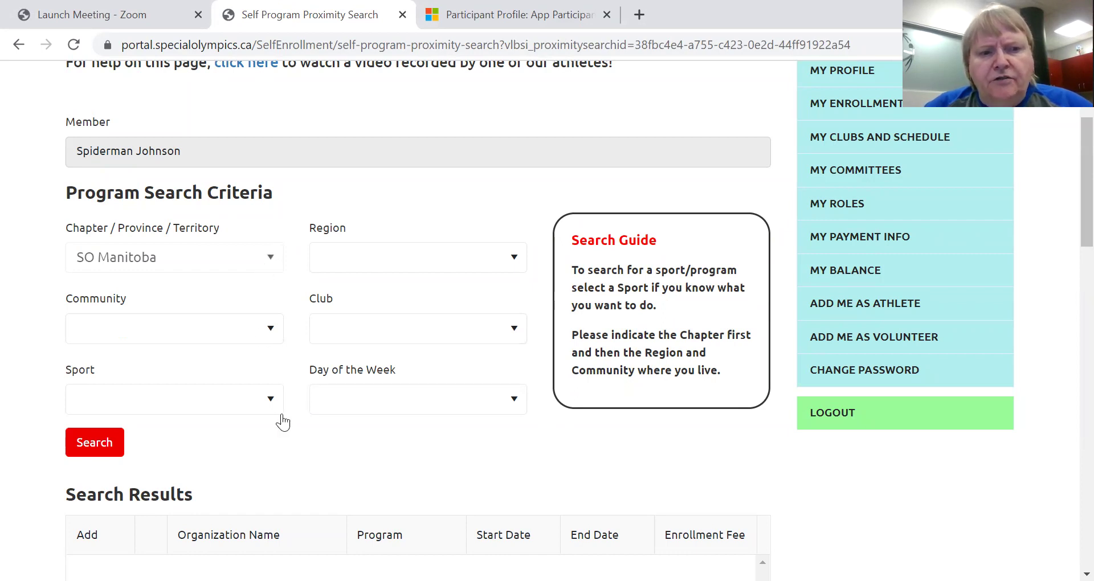
{"action": "left_click", "coordinate": [271, 400]}
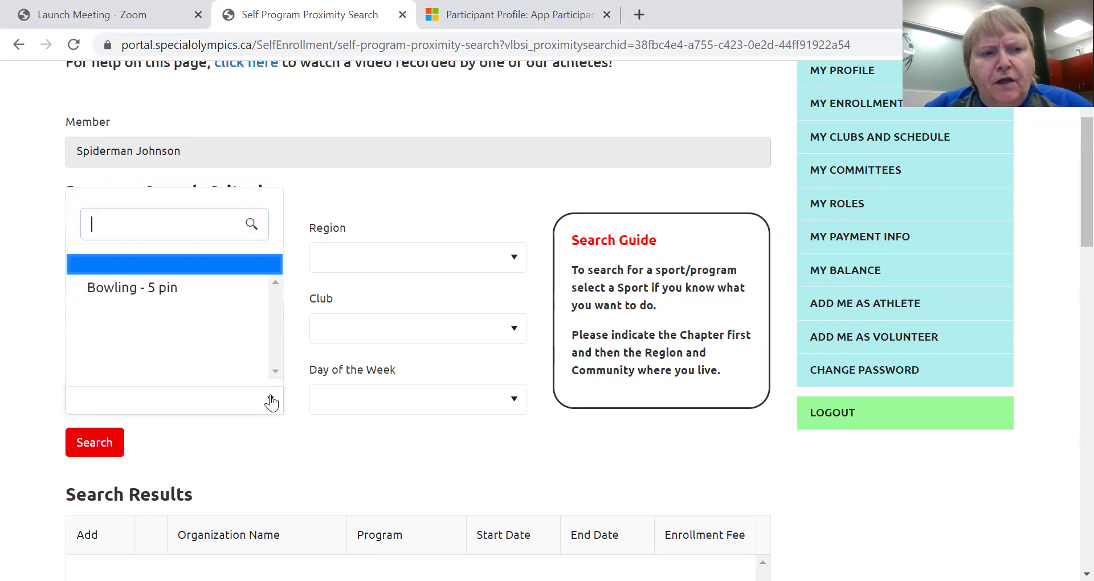
{"action": "left_click", "coordinate": [152, 289]}
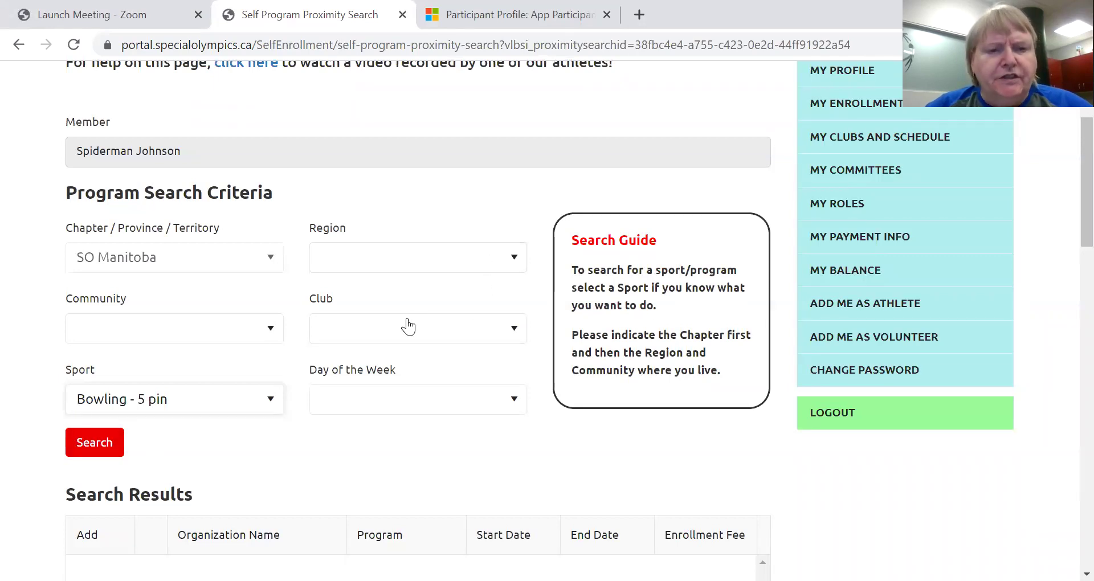
Search 5-pin bowling programs and add the Mosienko All Stars program.
{"action": "left_click", "coordinate": [111, 449]}
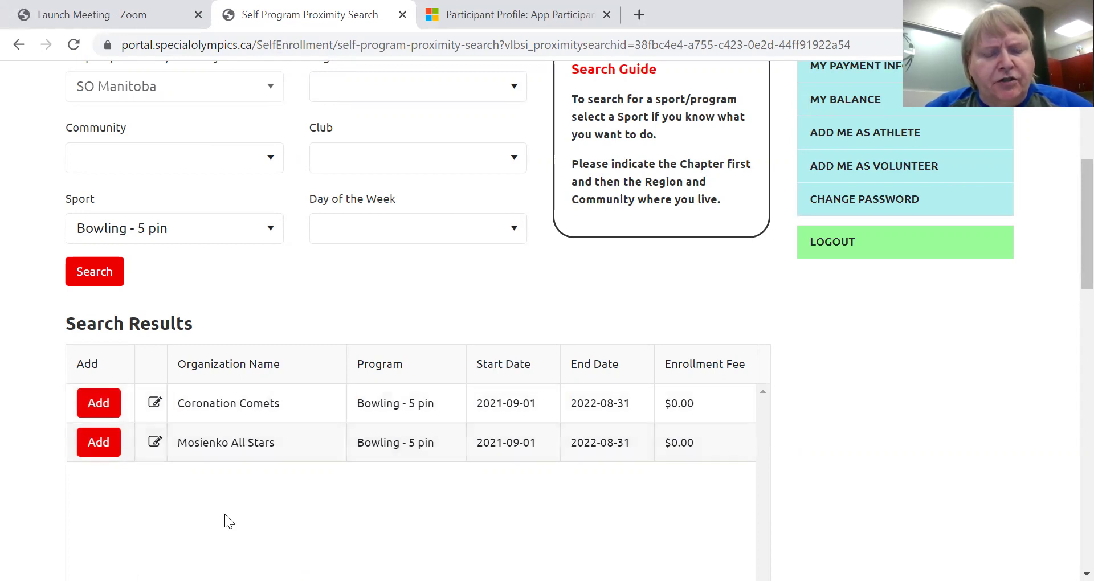
{"action": "left_click", "coordinate": [99, 443]}
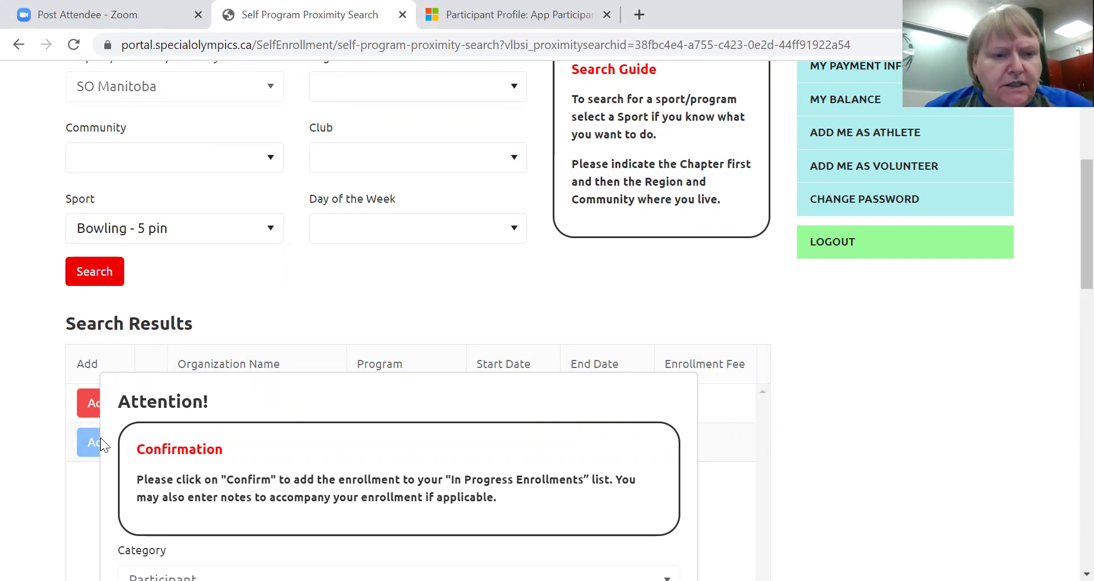
Confirm Mosienko All Stars as a Participant, SO Athlete enrollment in the Attention dialog.
{"action": "scroll", "coordinate": [263, 500], "scroll_direction": "down", "scroll_amount": 3}
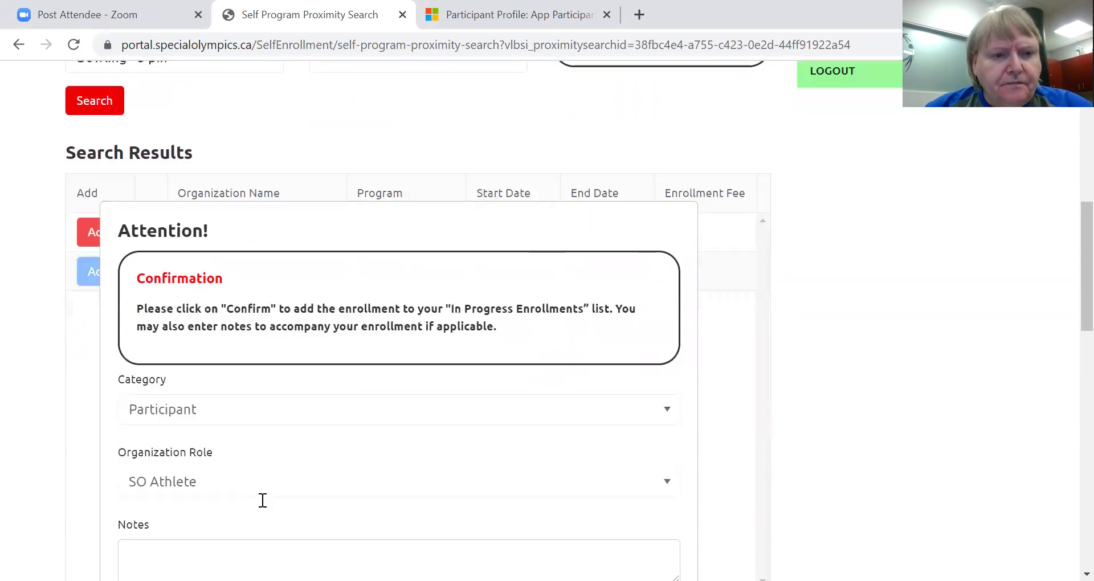
{"action": "scroll", "coordinate": [263, 501], "scroll_direction": "down", "scroll_amount": 2}
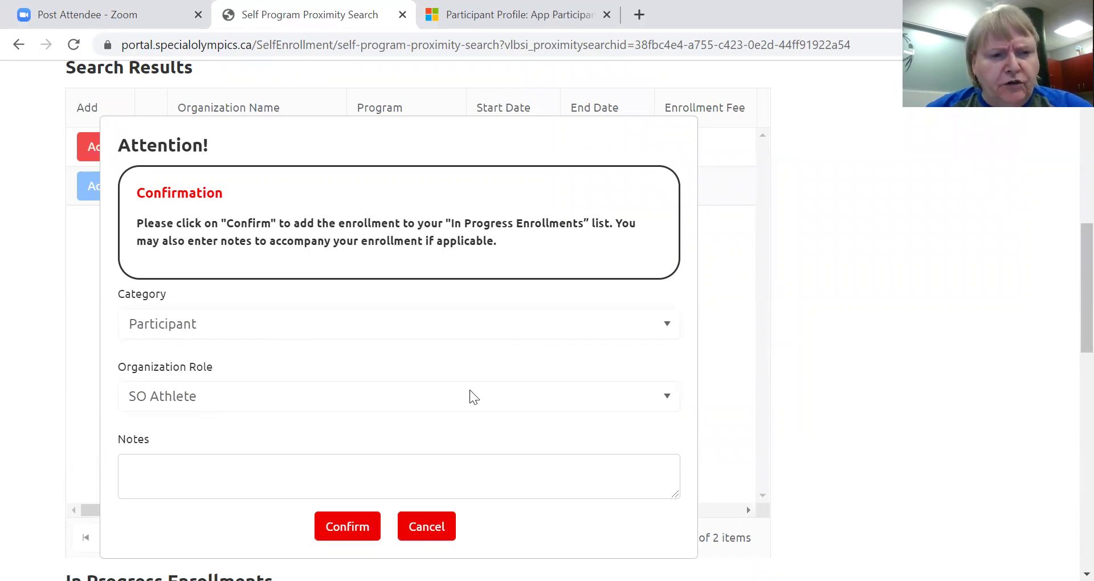
{"action": "scroll", "coordinate": [465, 382], "scroll_direction": "down", "scroll_amount": 3}
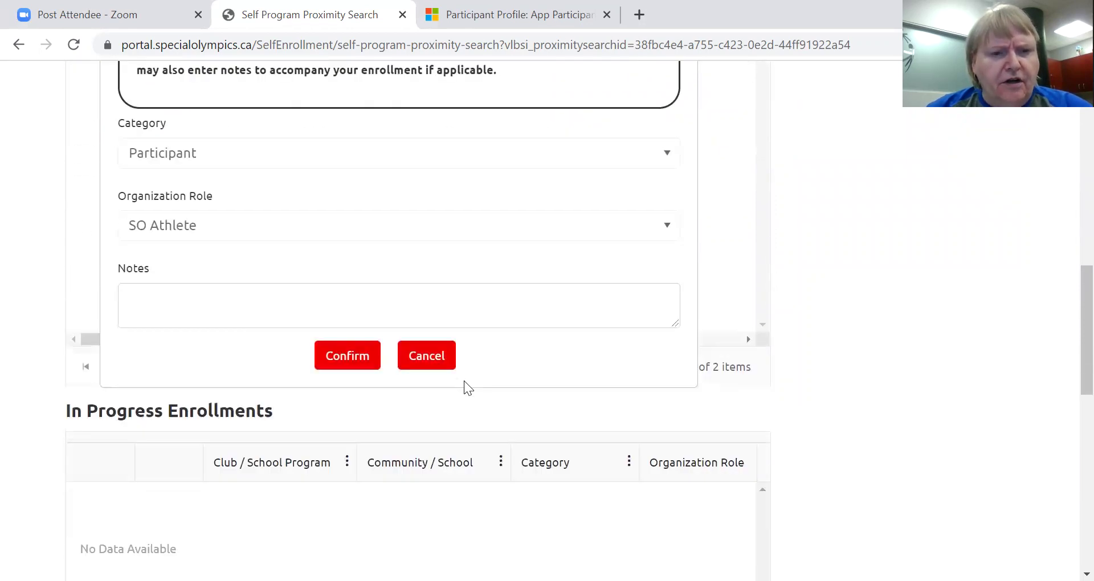
{"action": "left_click", "coordinate": [352, 361]}
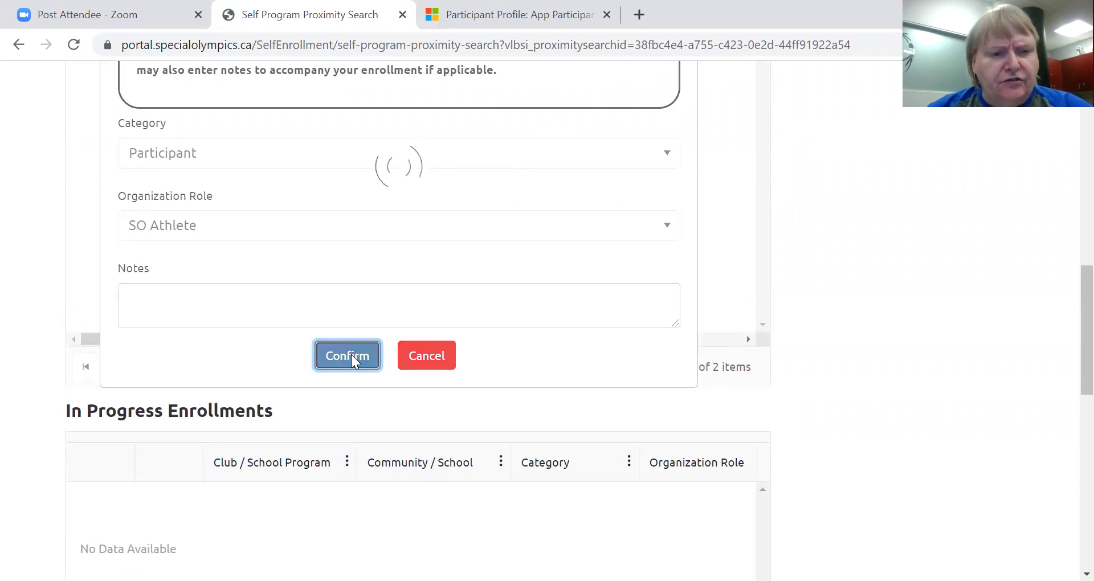
{"action": "scroll", "coordinate": [319, 348], "scroll_direction": "down", "scroll_amount": 1}
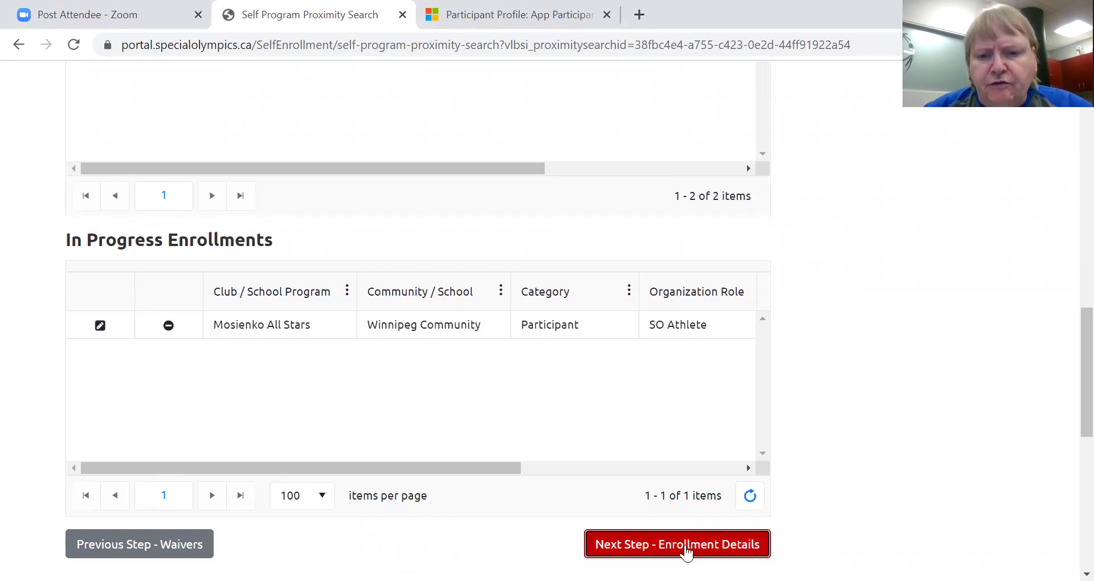
Proceed from In Progress Enrollments to the Enrollment Details page.
{"action": "left_click", "coordinate": [685, 546]}
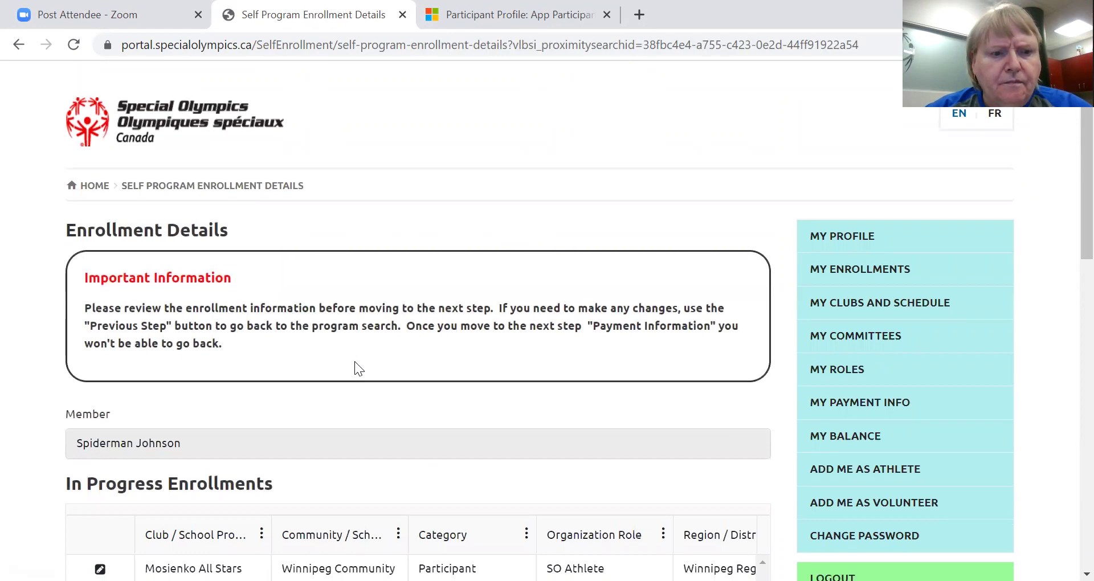
Review the Mosienko All Stars enrollment details, then proceed to Payment Information.
{"action": "scroll", "coordinate": [355, 361], "scroll_direction": "down", "scroll_amount": 3}
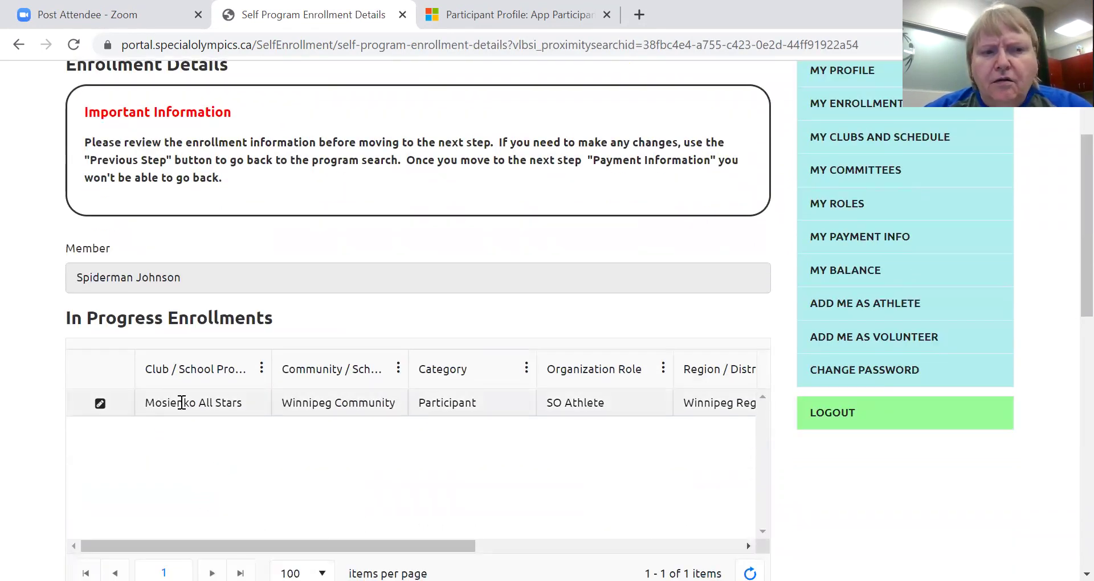
{"action": "scroll", "coordinate": [335, 404], "scroll_direction": "down", "scroll_amount": 5}
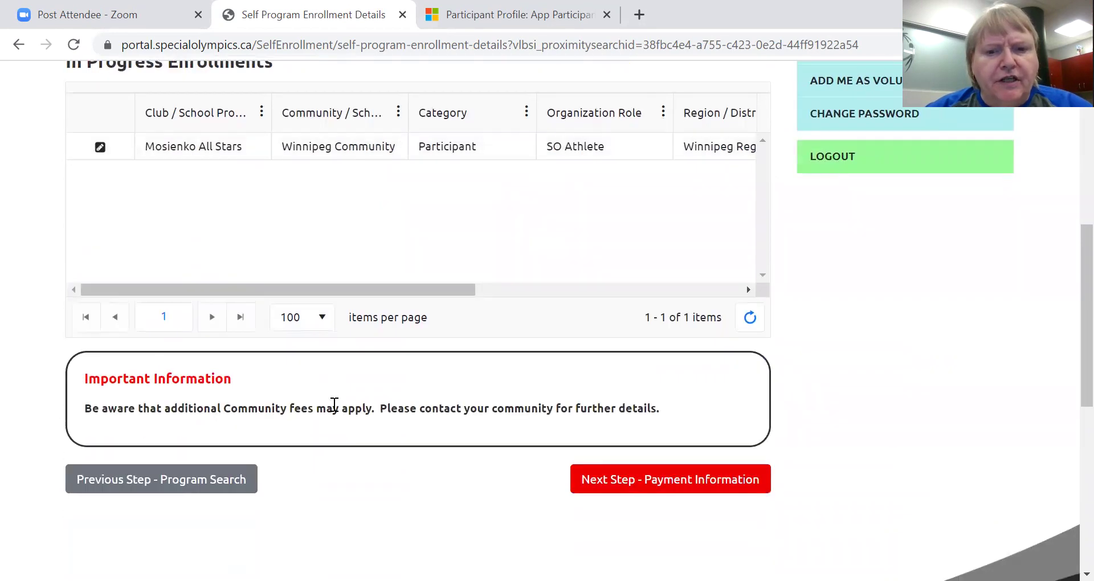
{"action": "scroll", "coordinate": [335, 404], "scroll_direction": "up", "scroll_amount": 3}
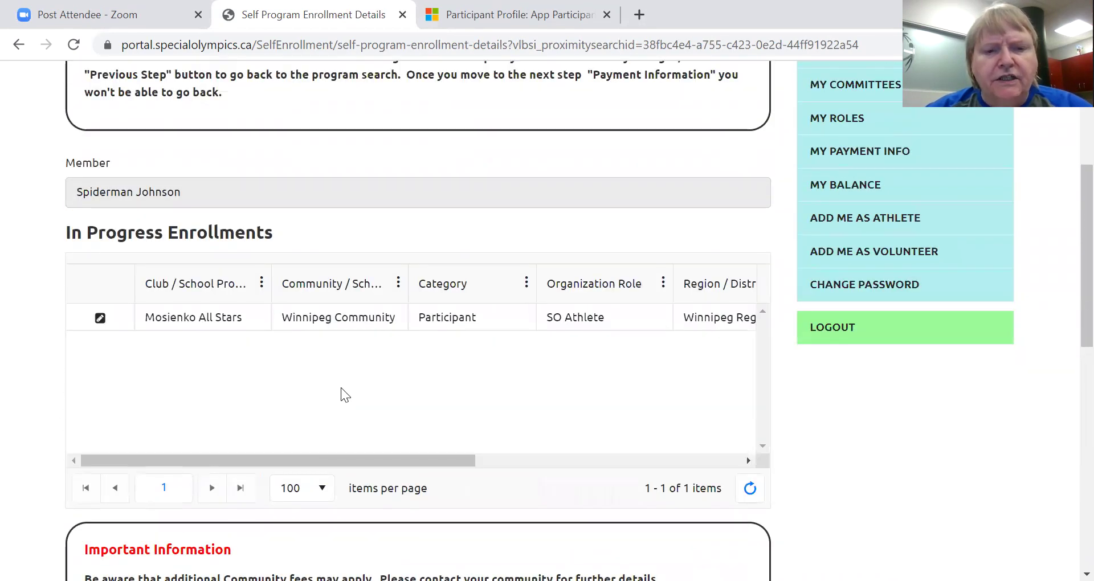
{"action": "scroll", "coordinate": [342, 393], "scroll_direction": "down", "scroll_amount": 3}
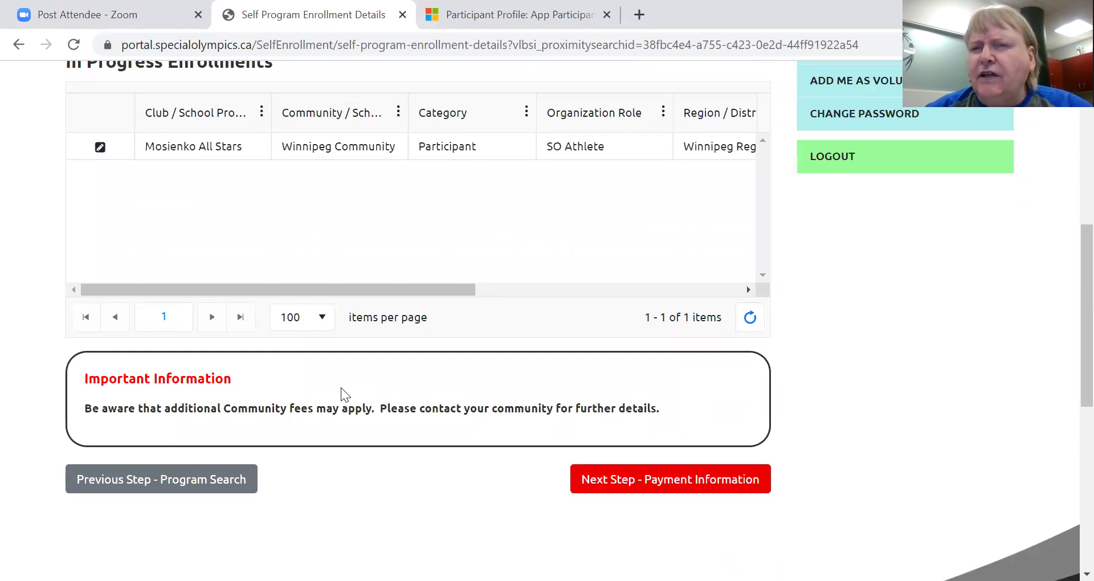
{"action": "scroll", "coordinate": [694, 315], "scroll_direction": "up", "scroll_amount": 5}
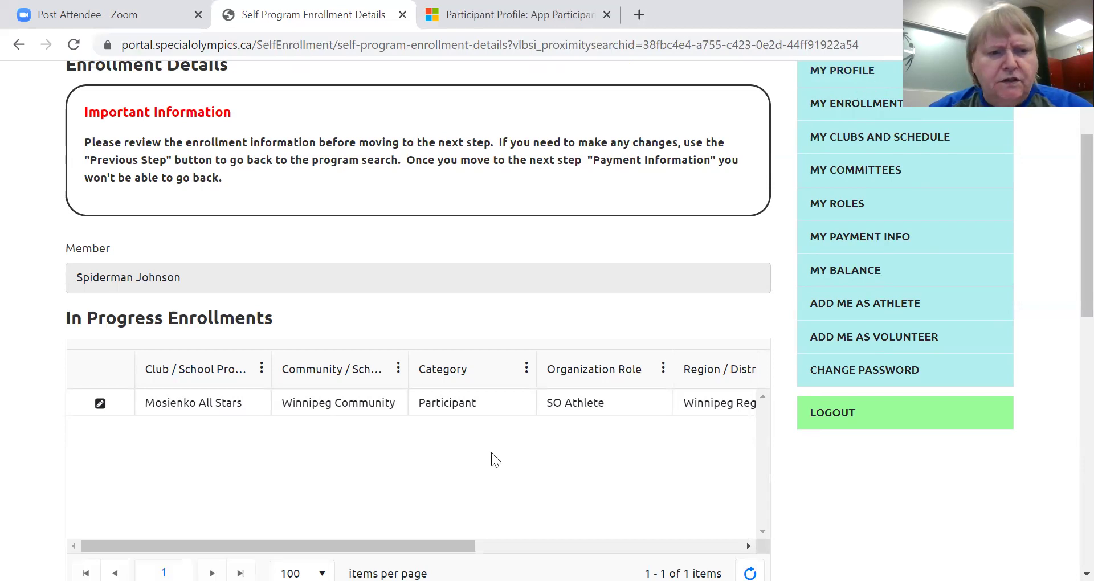
{"action": "scroll", "coordinate": [491, 452], "scroll_direction": "down", "scroll_amount": 2}
{"action": "scroll", "coordinate": [491, 453], "scroll_direction": "down", "scroll_amount": 2}
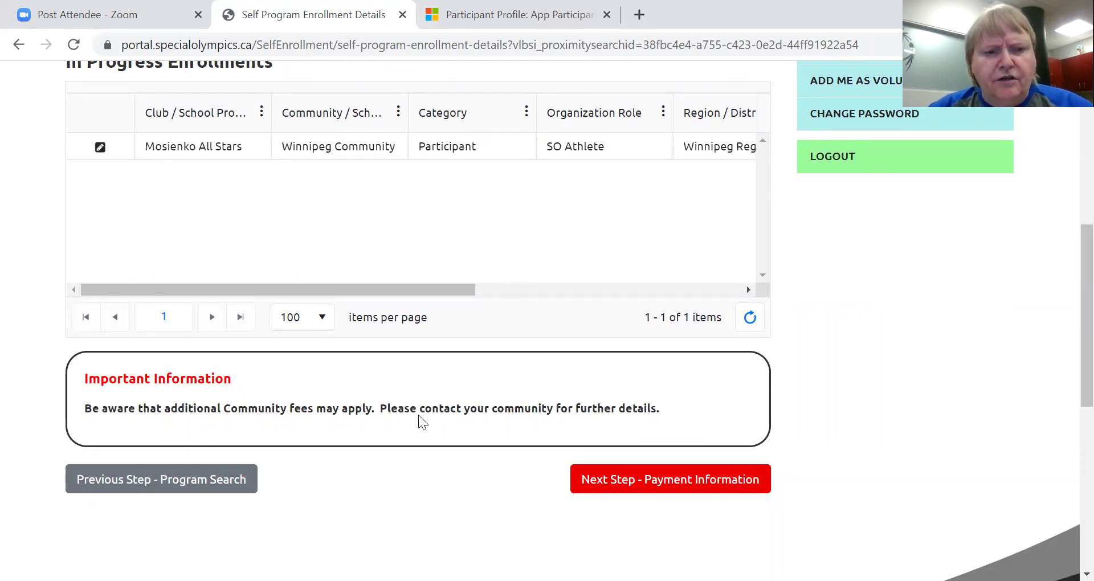
{"action": "left_click", "coordinate": [651, 484]}
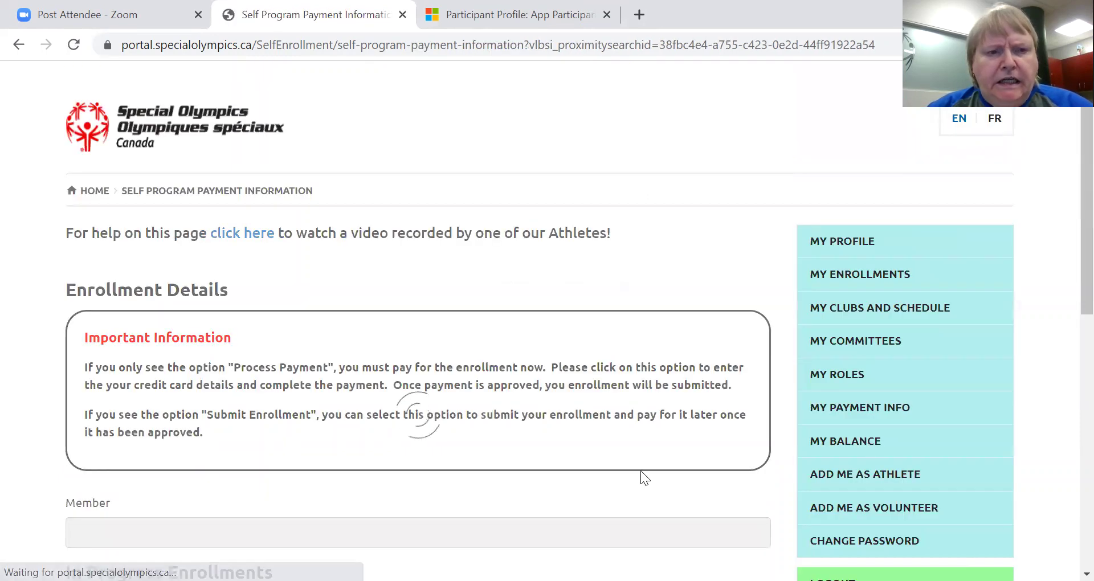
Submit the Mosienko All Stars enrollment without paying, listing it under Submitted Enrollments as SO Athlete.
{"action": "scroll", "coordinate": [554, 431], "scroll_direction": "down", "scroll_amount": 6}
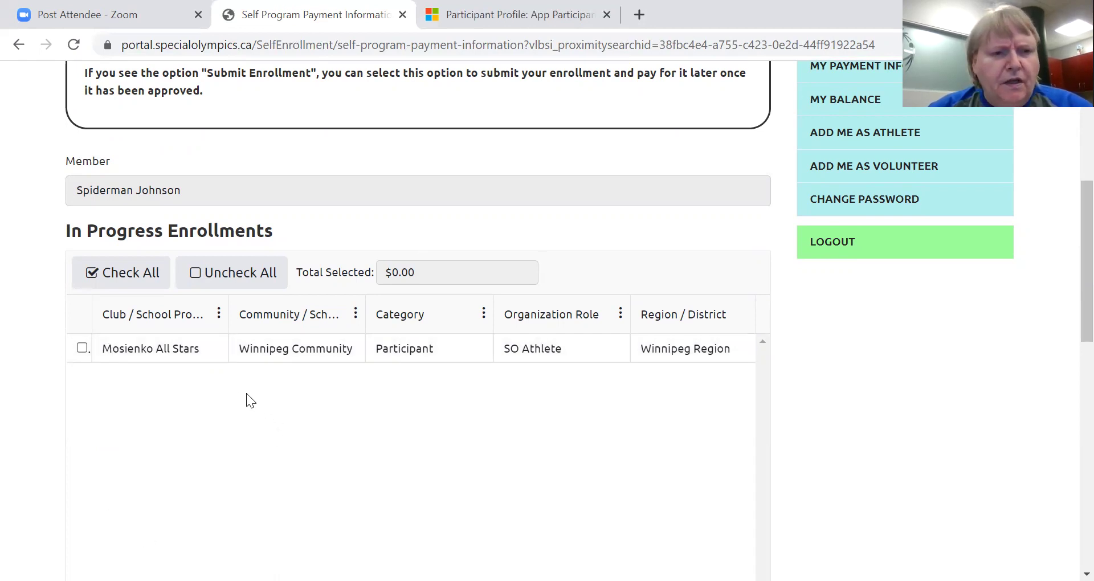
{"action": "scroll", "coordinate": [245, 342], "scroll_direction": "up", "scroll_amount": 6}
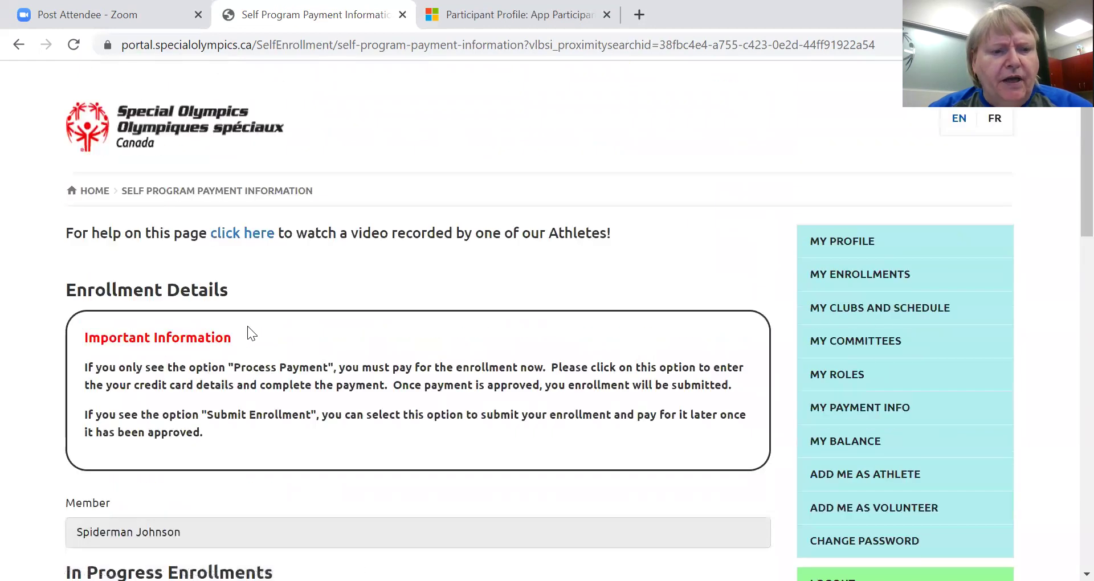
{"action": "scroll", "coordinate": [247, 329], "scroll_direction": "down", "scroll_amount": 12}
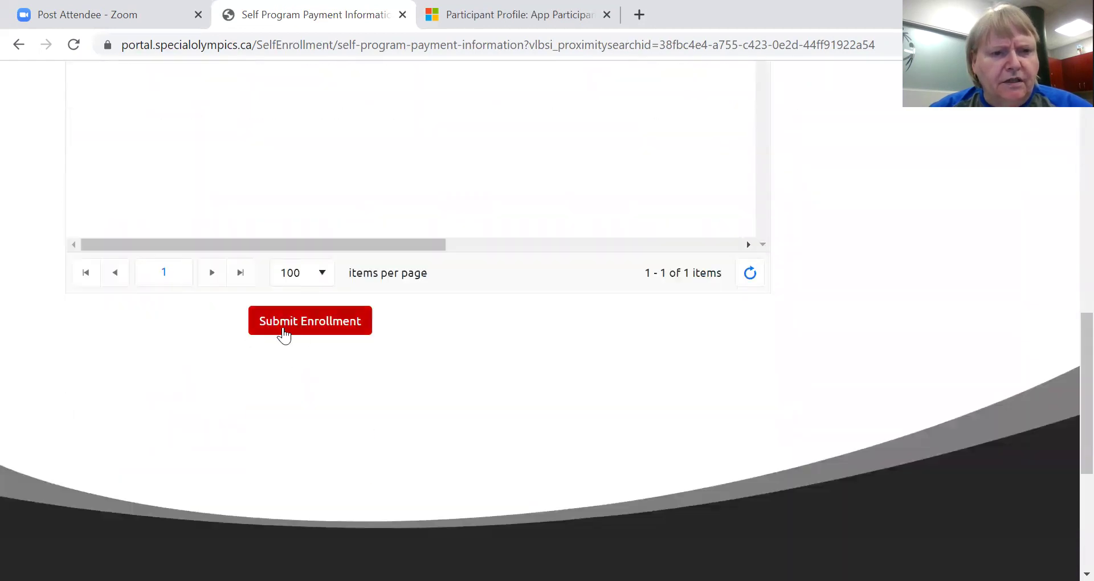
{"action": "scroll", "coordinate": [88, 325], "scroll_direction": "up", "scroll_amount": 5}
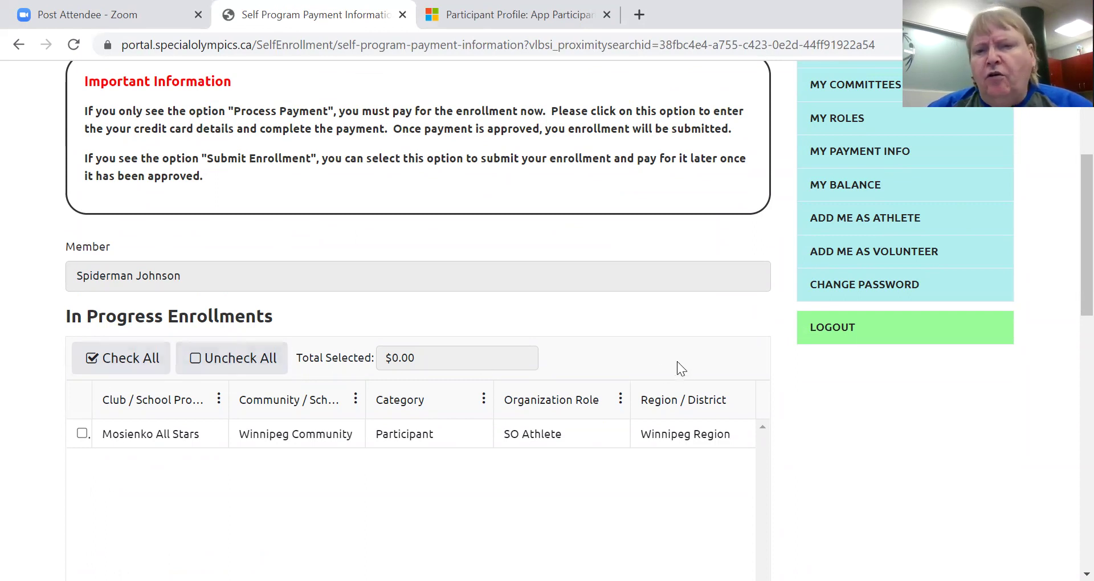
{"action": "scroll", "coordinate": [677, 361], "scroll_direction": "down", "scroll_amount": 1}
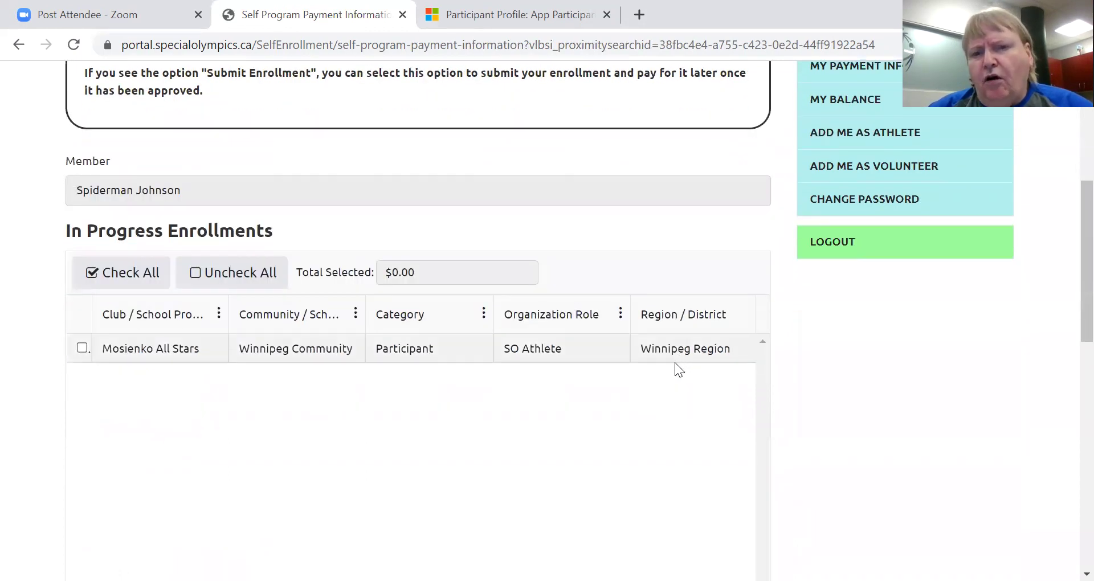
{"action": "scroll", "coordinate": [676, 365], "scroll_direction": "down", "scroll_amount": 1}
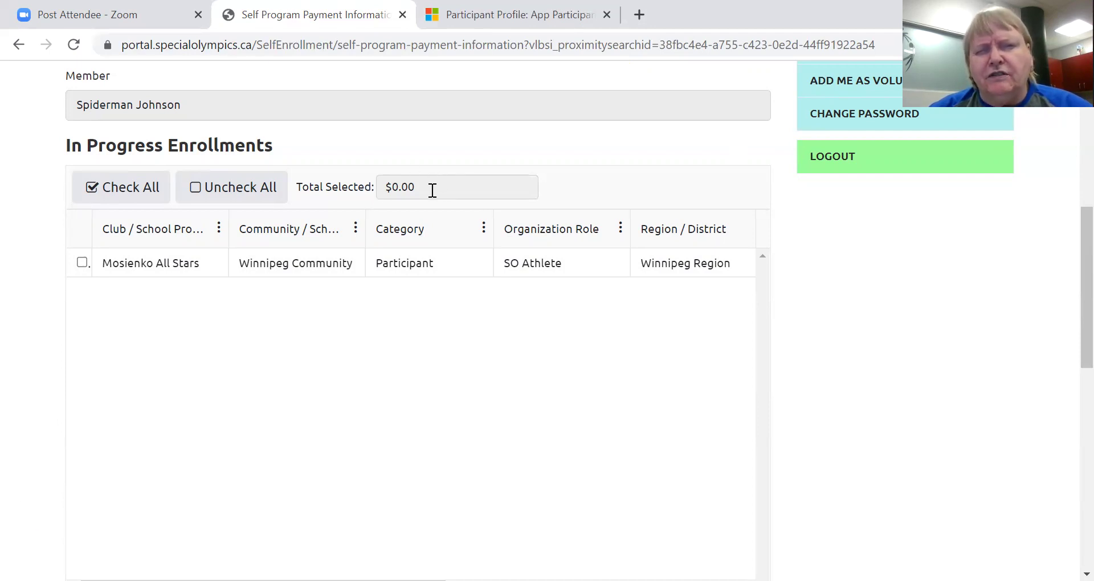
{"action": "scroll", "coordinate": [432, 191], "scroll_direction": "down", "scroll_amount": 6}
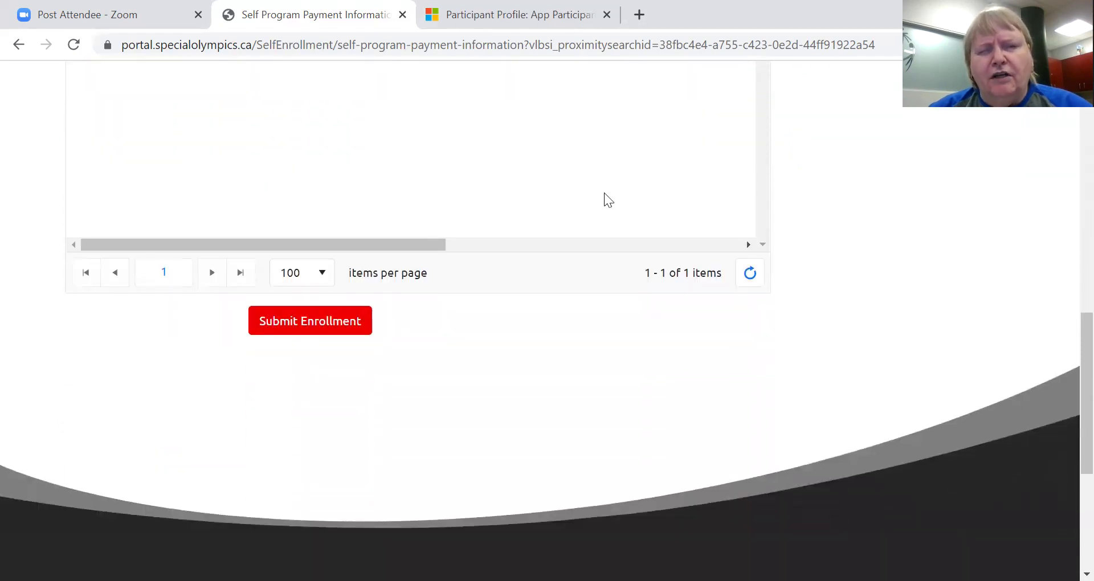
{"action": "scroll", "coordinate": [543, 188], "scroll_direction": "up", "scroll_amount": 6}
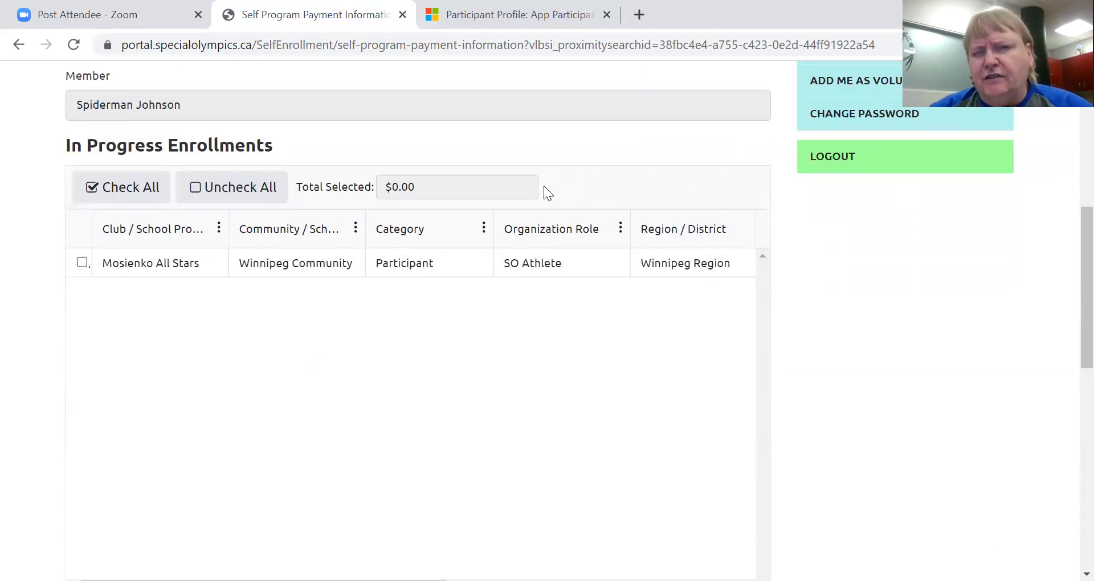
{"action": "scroll", "coordinate": [543, 185], "scroll_direction": "down", "scroll_amount": 6}
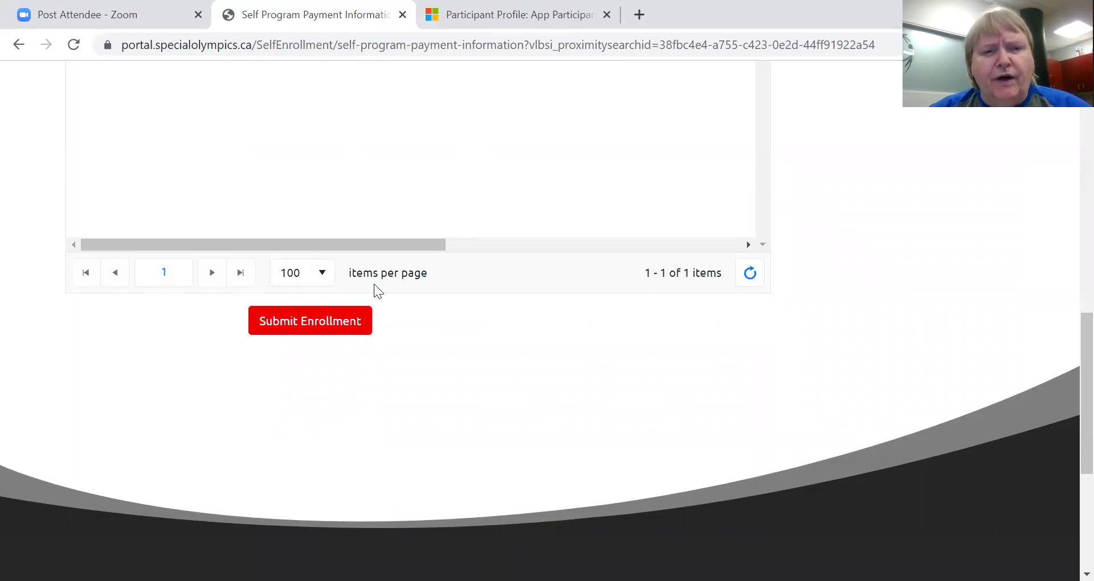
{"action": "left_click", "coordinate": [330, 326]}
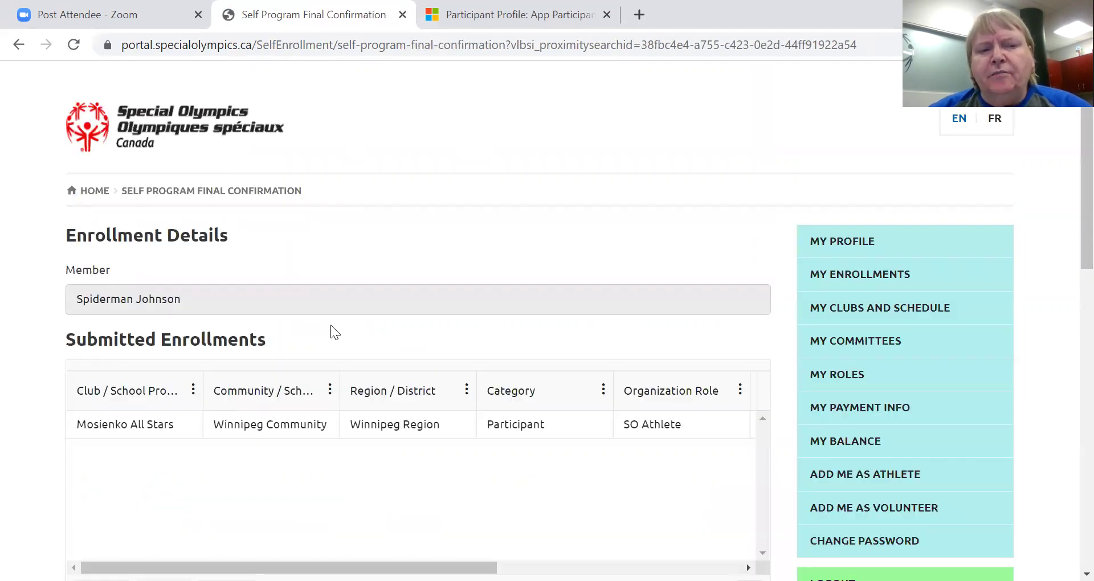
Go from the Application Submitted confirmation to My Enrollments.
{"action": "scroll", "coordinate": [331, 325], "scroll_direction": "down", "scroll_amount": 5}
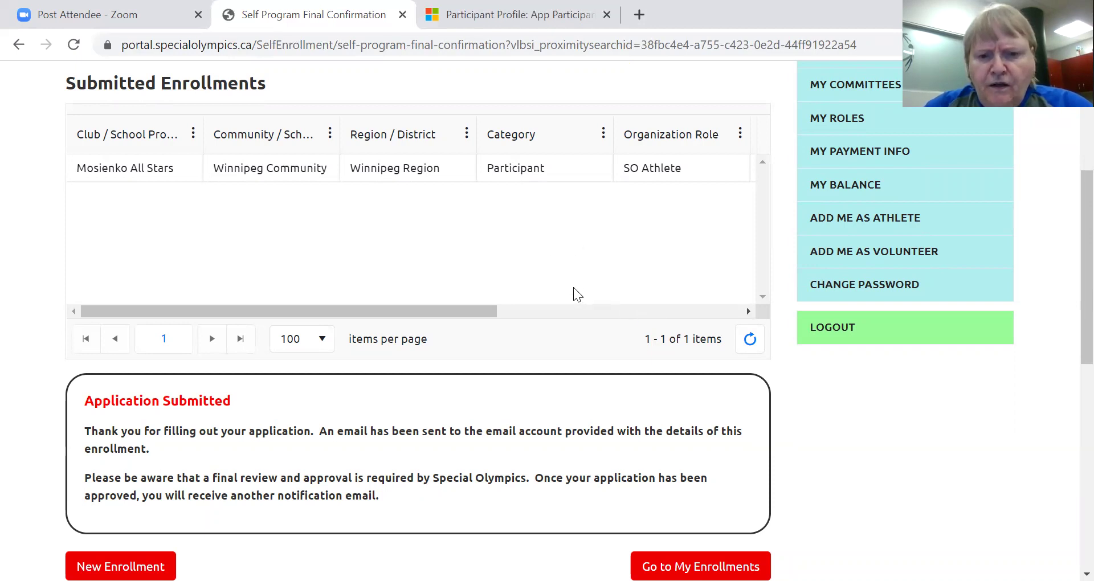
{"action": "scroll", "coordinate": [573, 287], "scroll_direction": "down", "scroll_amount": 3}
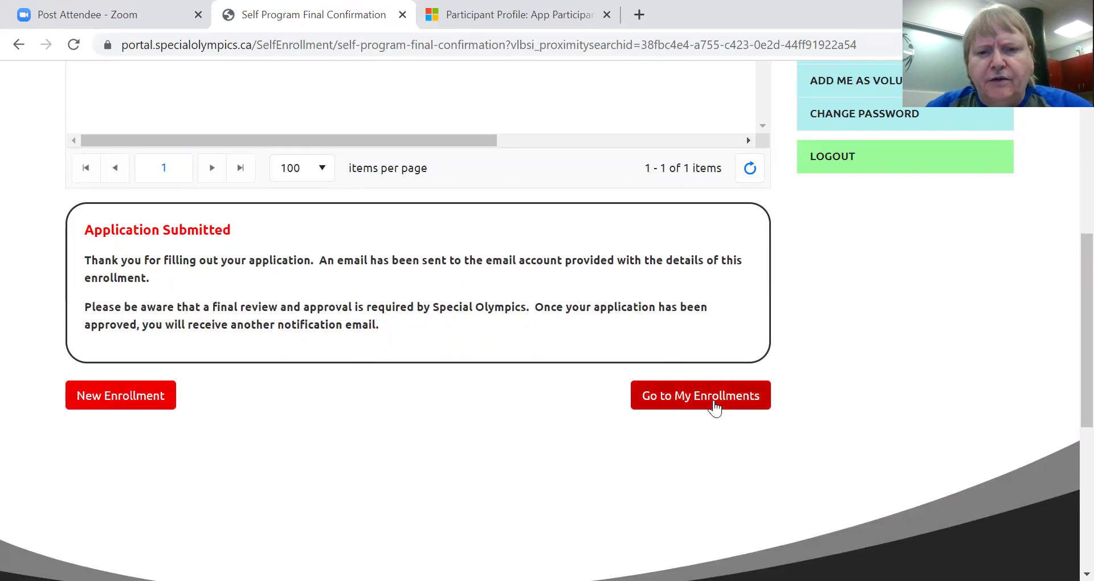
{"action": "left_click", "coordinate": [714, 398]}
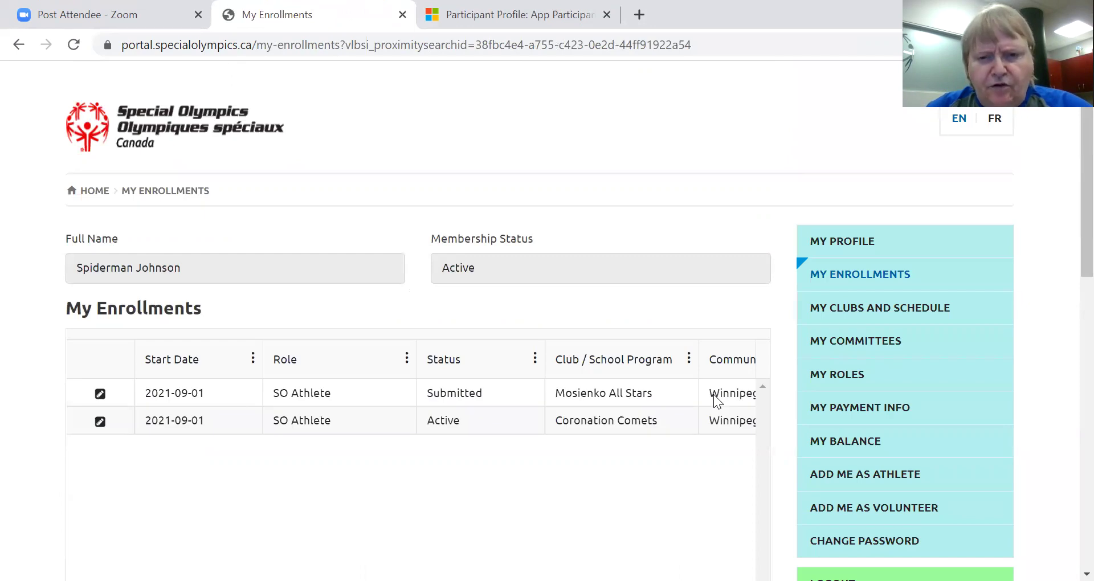
Confirm Mosienko All Stars shows Submitted, then go back to the Self Program Final Confirmation page.
{"action": "scroll", "coordinate": [387, 432], "scroll_direction": "down", "scroll_amount": 3}
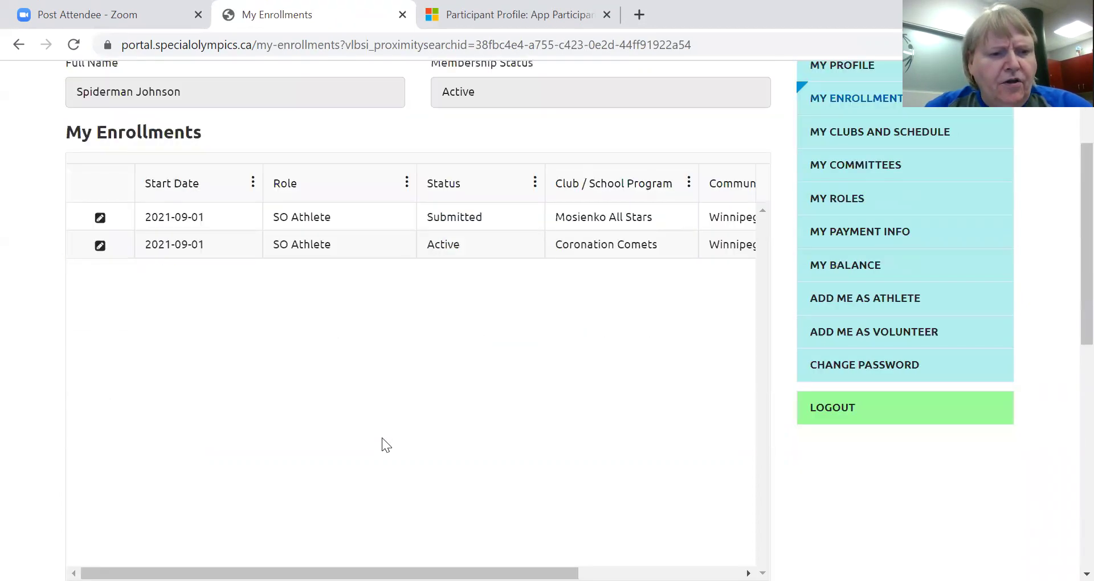
{"action": "scroll", "coordinate": [381, 436], "scroll_direction": "down", "scroll_amount": 4}
{"action": "scroll", "coordinate": [371, 422], "scroll_direction": "up", "scroll_amount": 8}
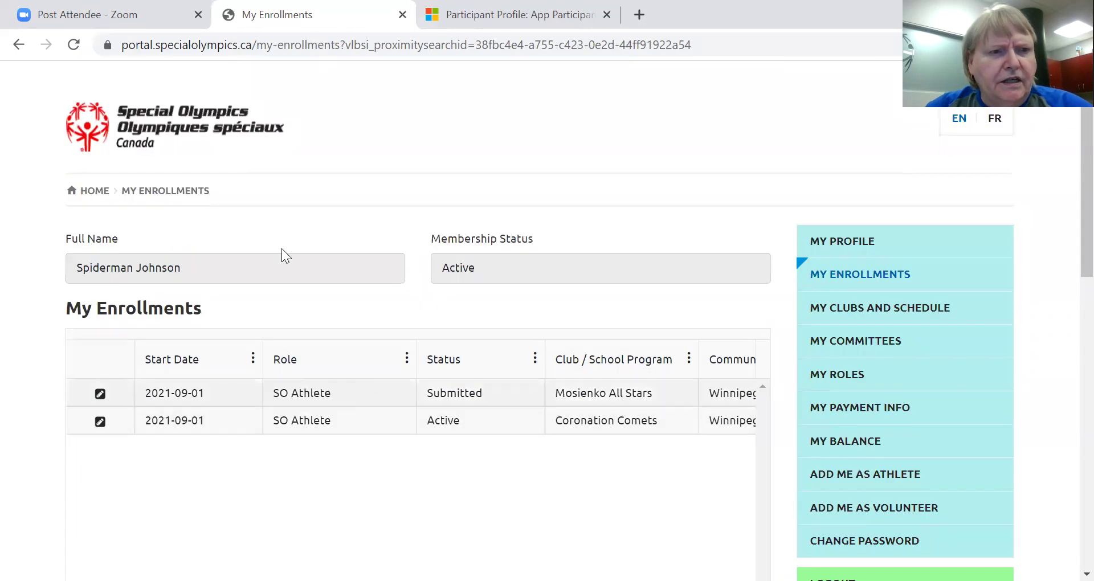
{"action": "left_click", "coordinate": [19, 44]}
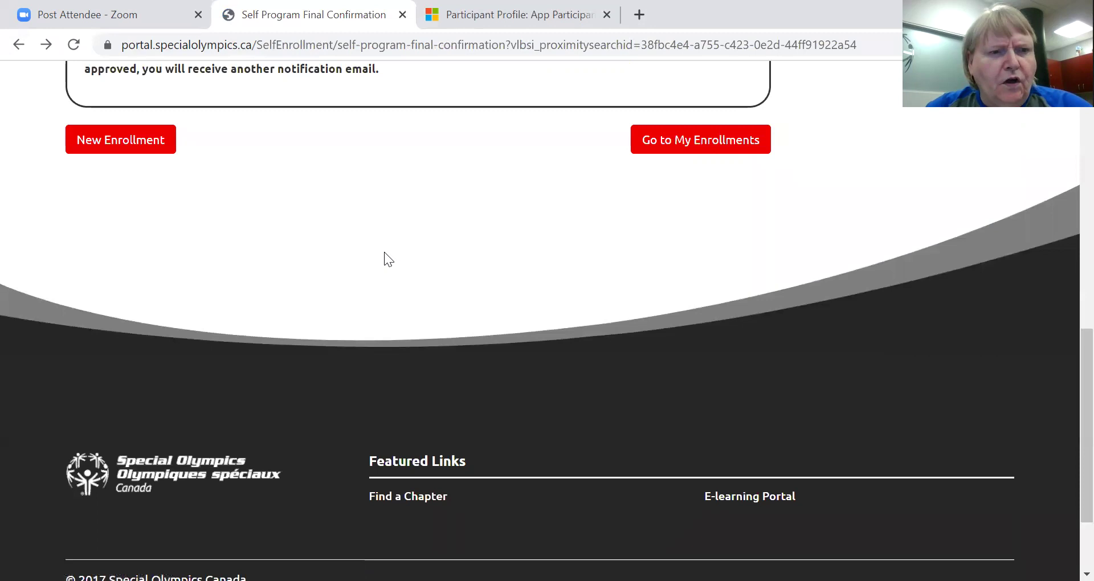
{"action": "scroll", "coordinate": [388, 242], "scroll_direction": "up", "scroll_amount": 5}
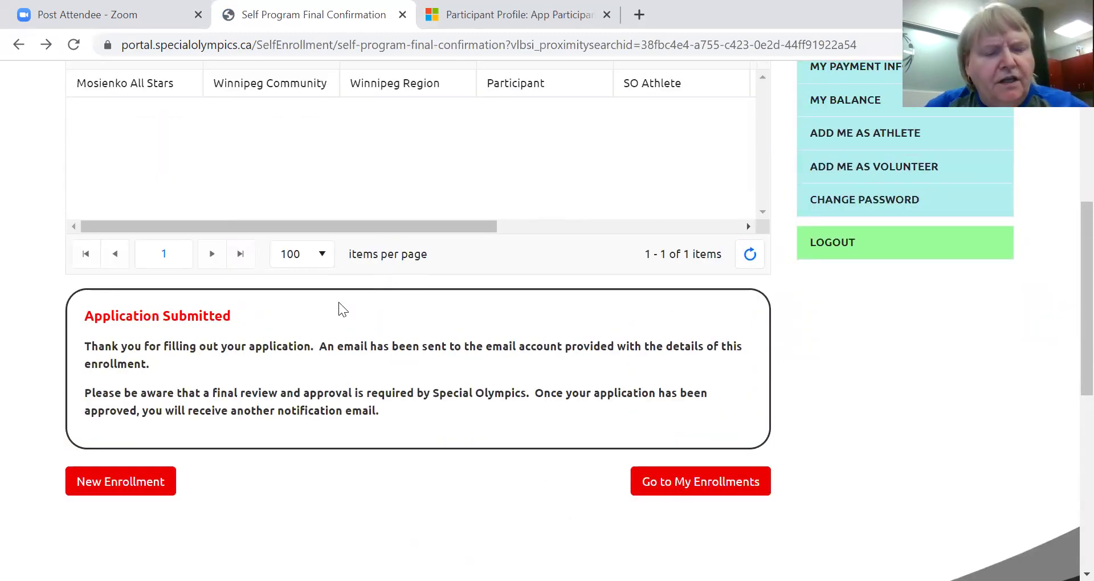
Start a new enrollment, review the Bowling - 5 pin program search results, then log out.
{"action": "left_click", "coordinate": [110, 487]}
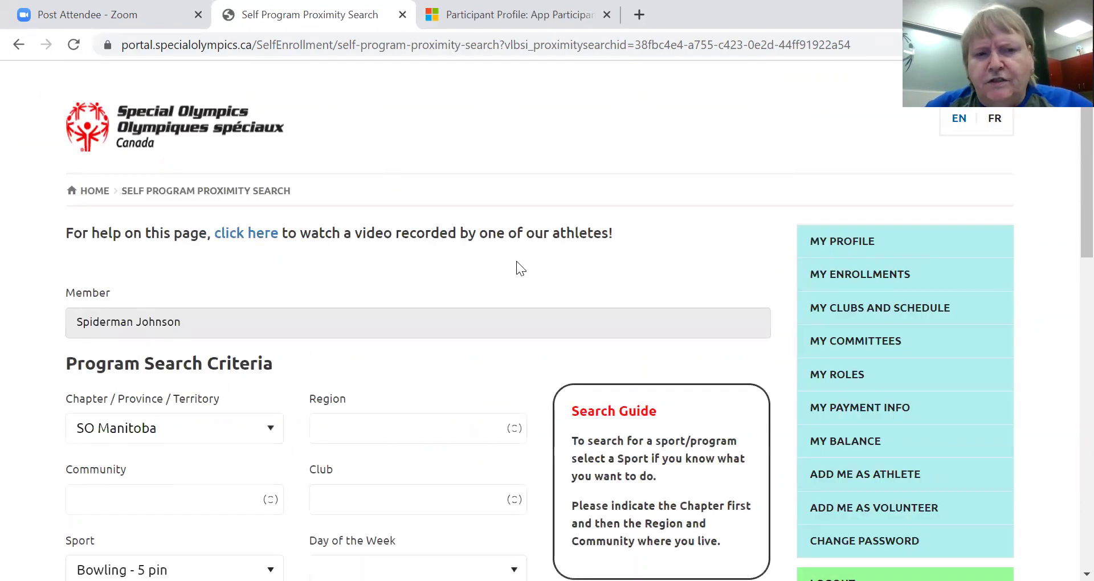
{"action": "scroll", "coordinate": [516, 269], "scroll_direction": "down", "scroll_amount": 4}
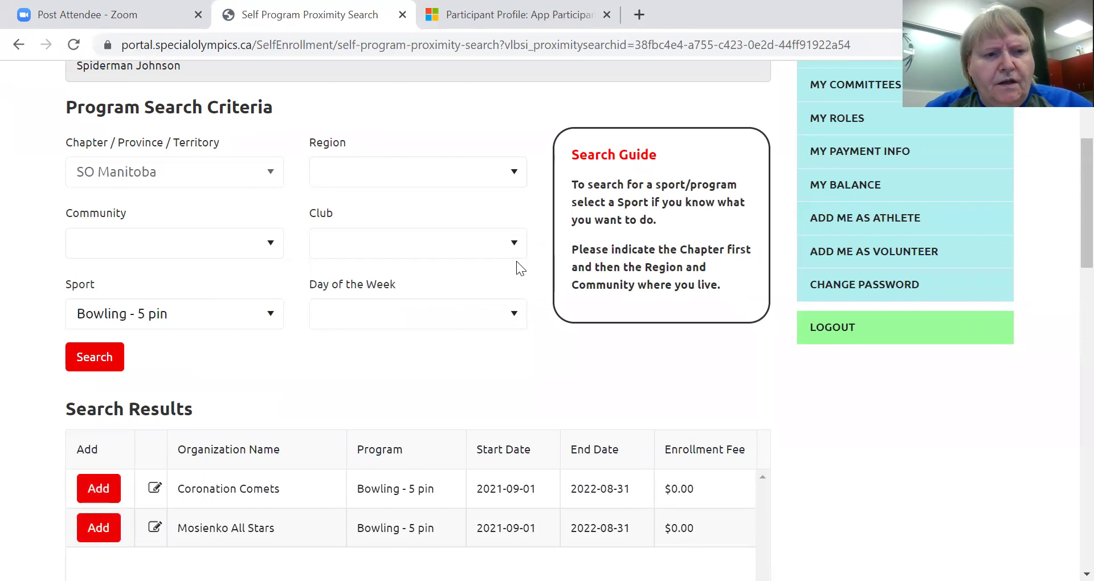
{"action": "scroll", "coordinate": [517, 263], "scroll_direction": "down", "scroll_amount": 7}
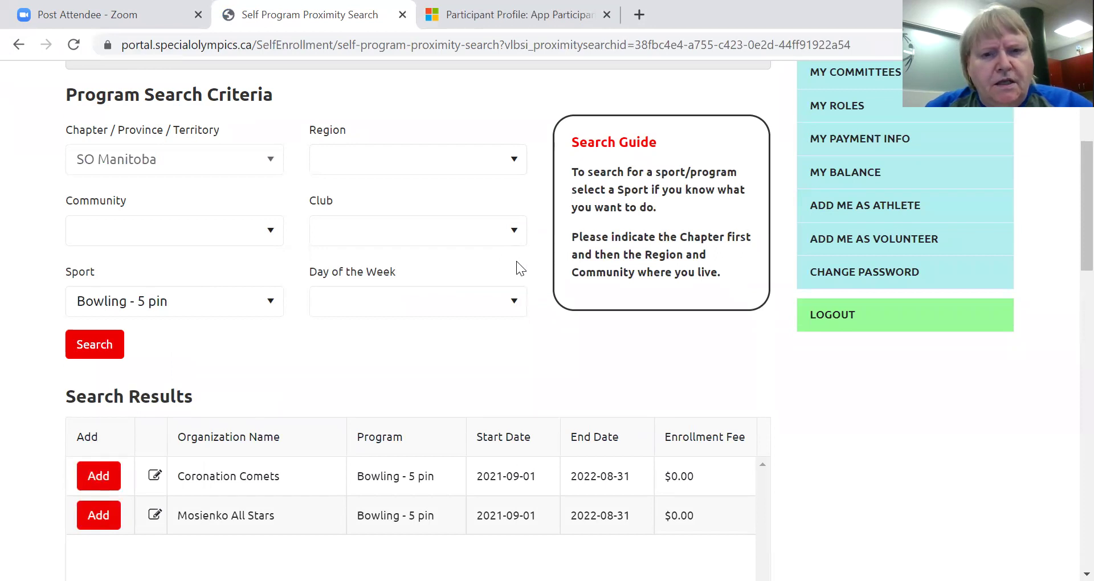
{"action": "scroll", "coordinate": [516, 262], "scroll_direction": "down", "scroll_amount": 6}
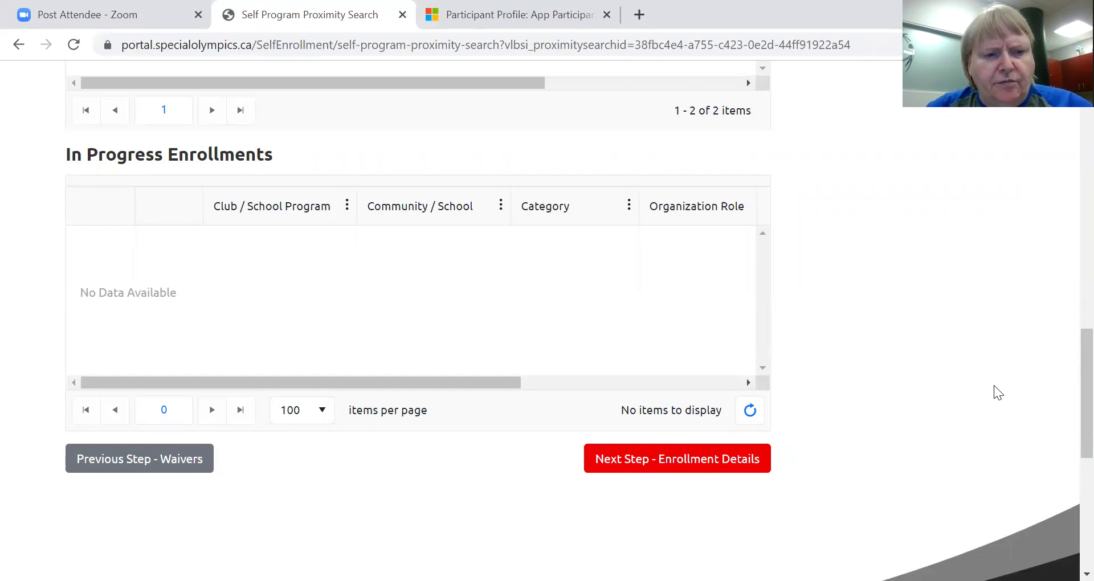
{"action": "scroll", "coordinate": [881, 373], "scroll_direction": "up", "scroll_amount": 11}
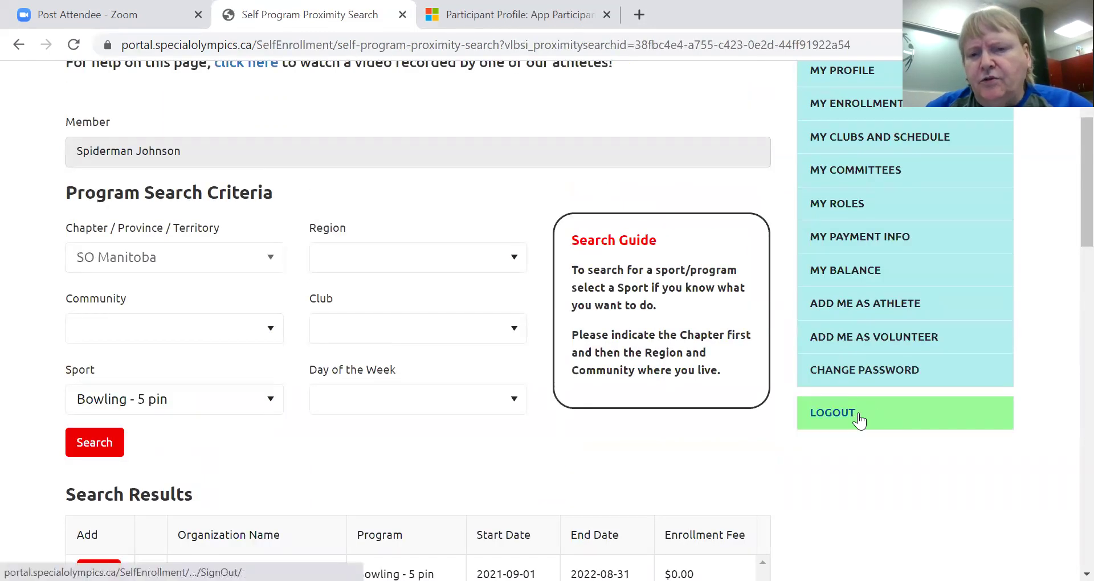
{"action": "left_click", "coordinate": [831, 415]}
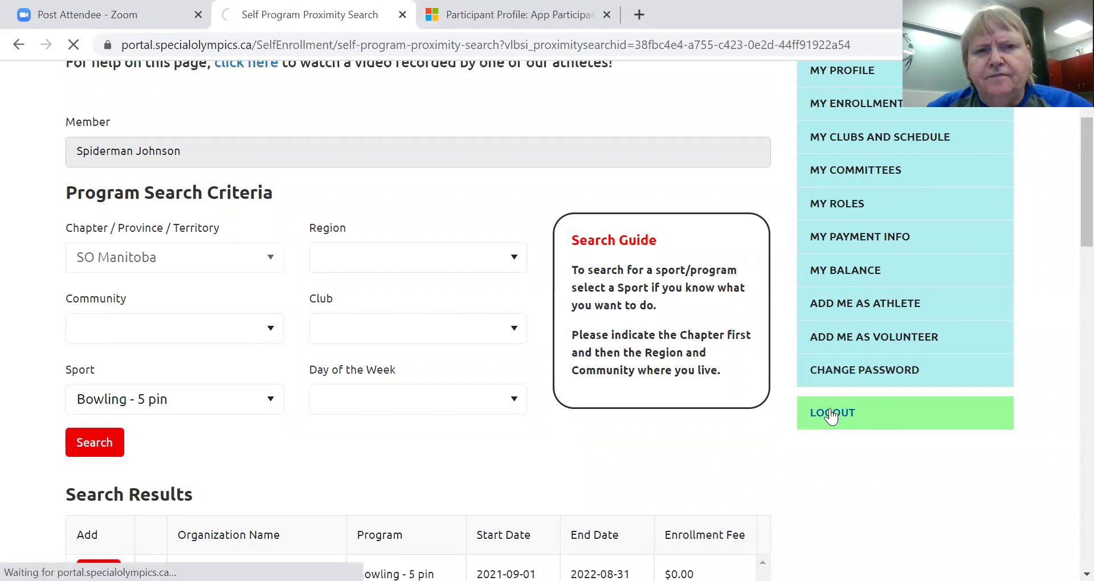